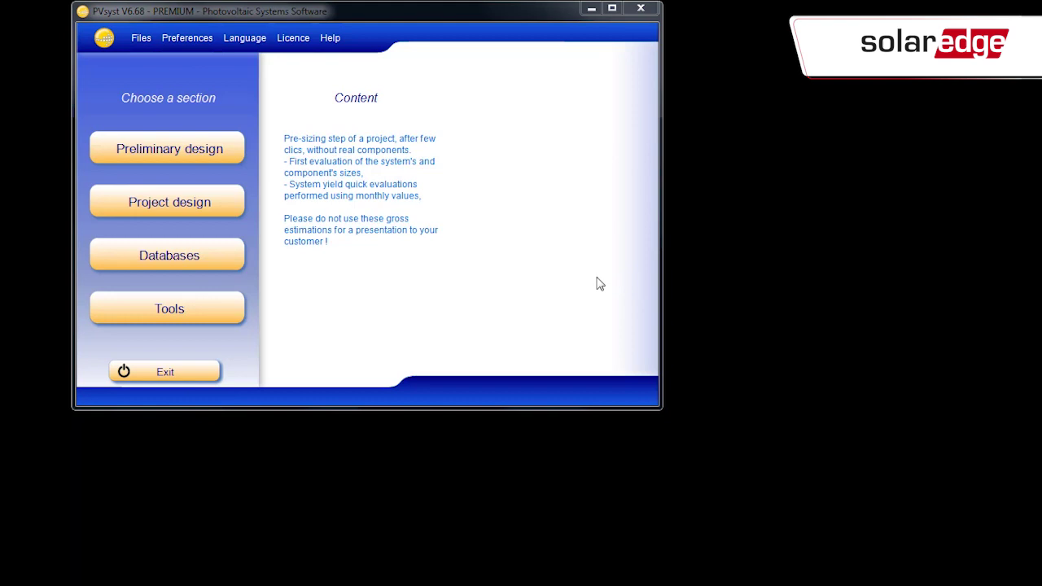
# Create a new grid-connected project sited at Milano using the Milano_MN71_SYN.MET weather file.
pyautogui.click(164, 209)
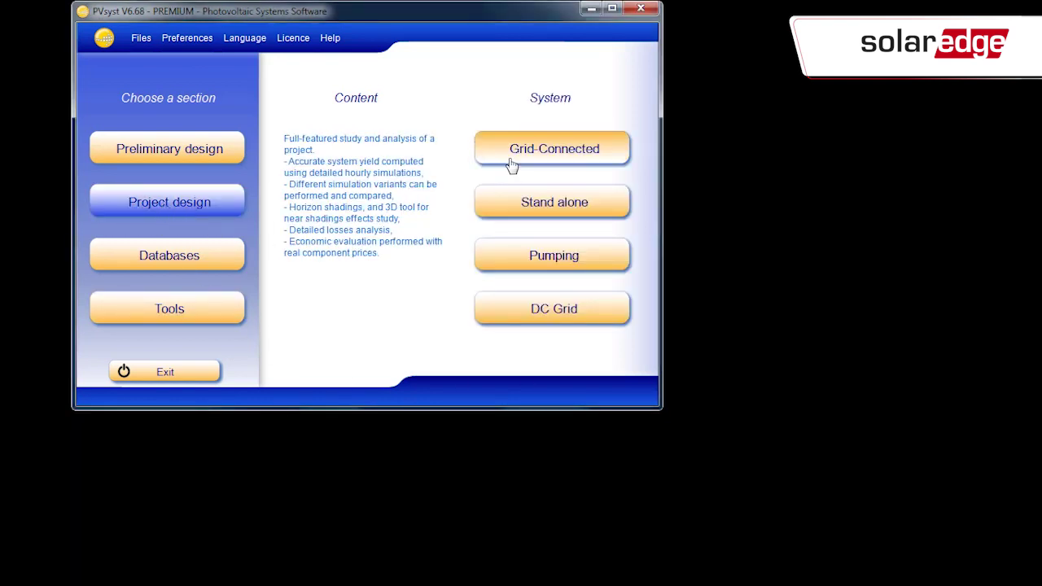
pyautogui.click(534, 154)
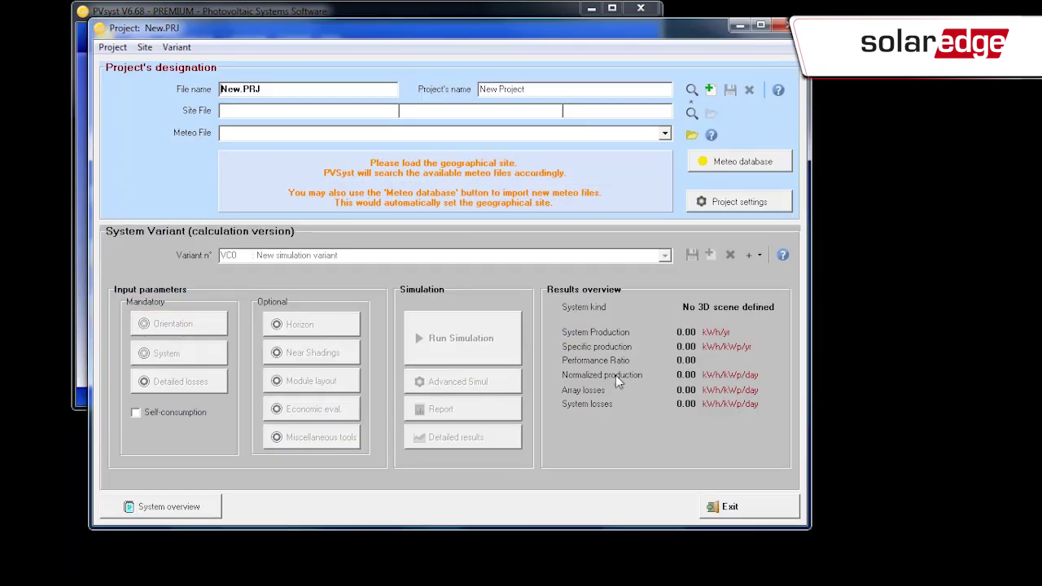
pyautogui.click(694, 114)
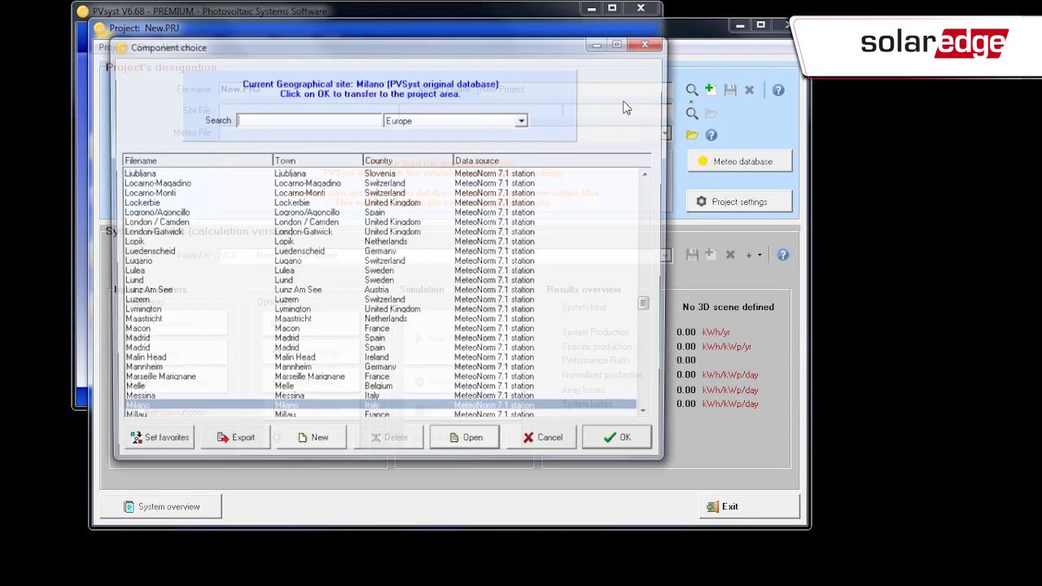
pyautogui.click(141, 412)
pyautogui.scroll(-4, 142, 413)
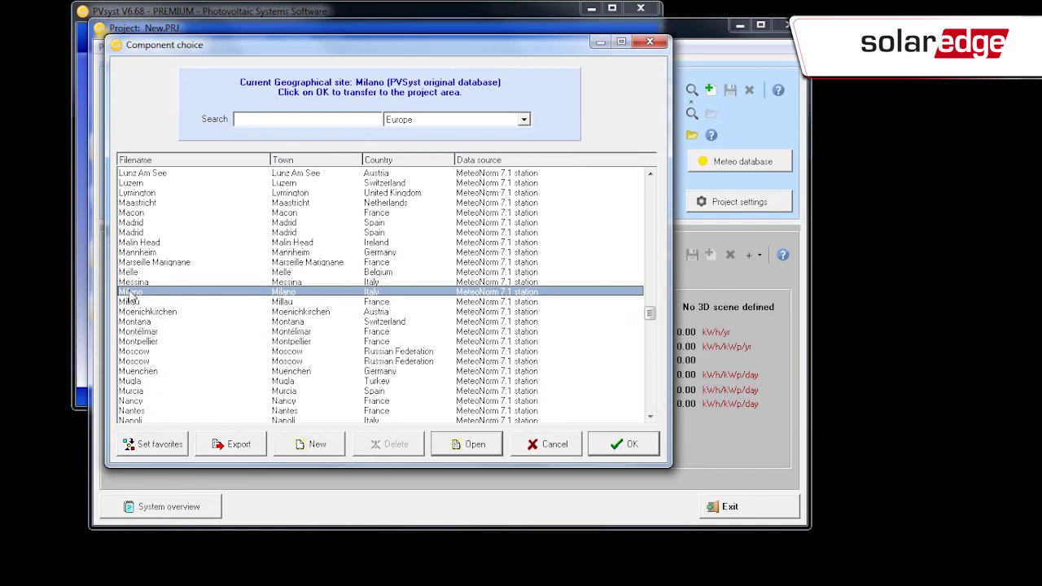
pyautogui.click(630, 444)
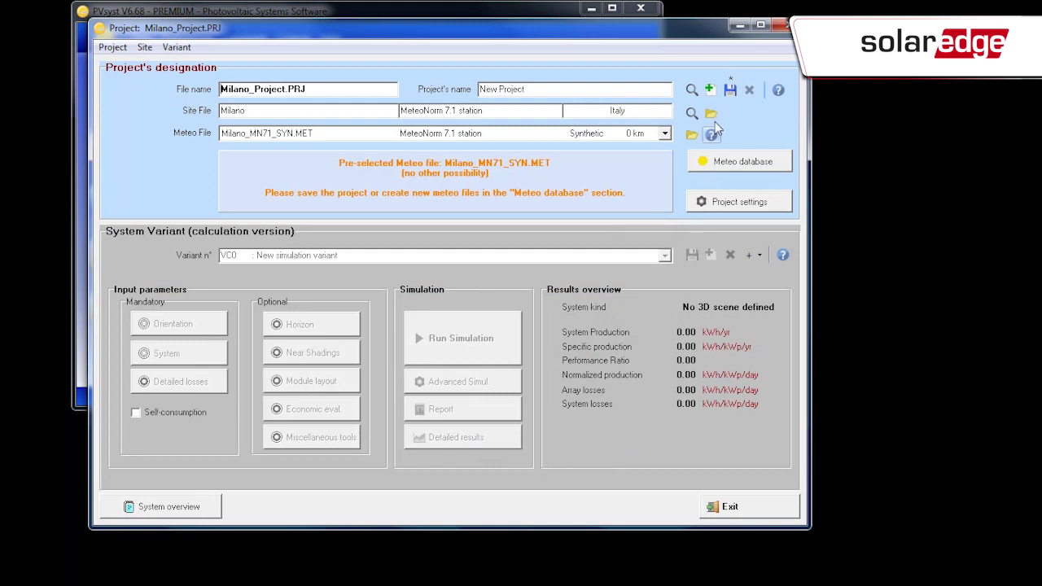
# Enter 'SolarEdge Tutorial' as both project description and file name, and save the project.
pyautogui.click(730, 90)
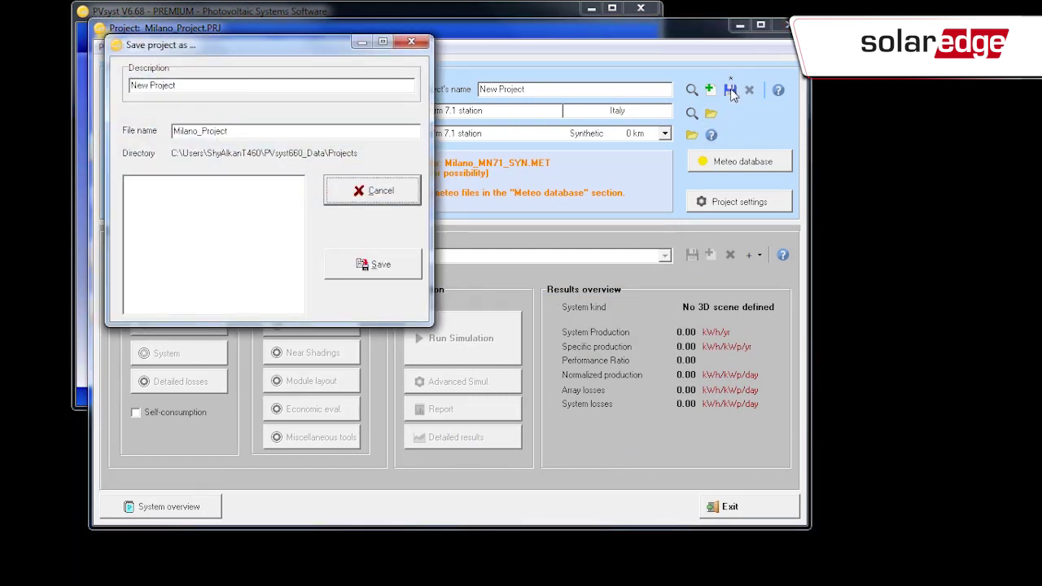
pyautogui.moveTo(187, 85); pyautogui.dragTo(127, 86)
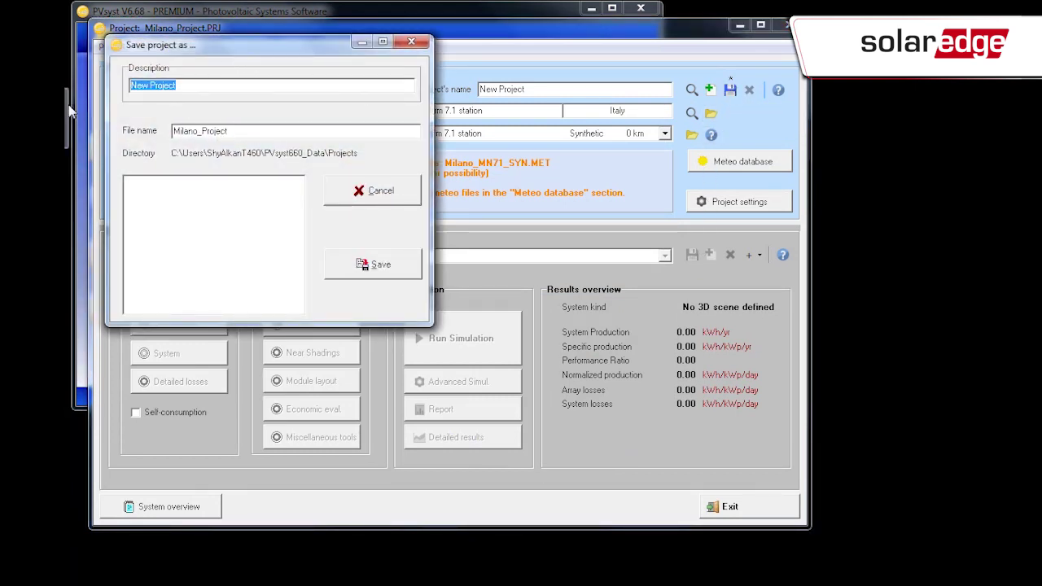
pyautogui.write('SolarEdge Tutorial')
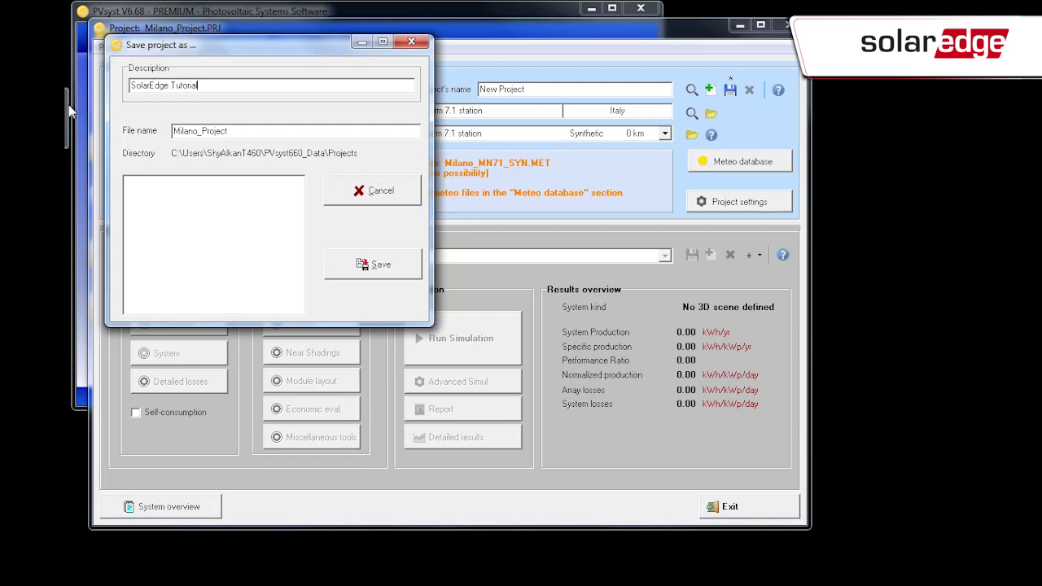
pyautogui.press('Return')
pyautogui.hotkey('ctrl', 'c')
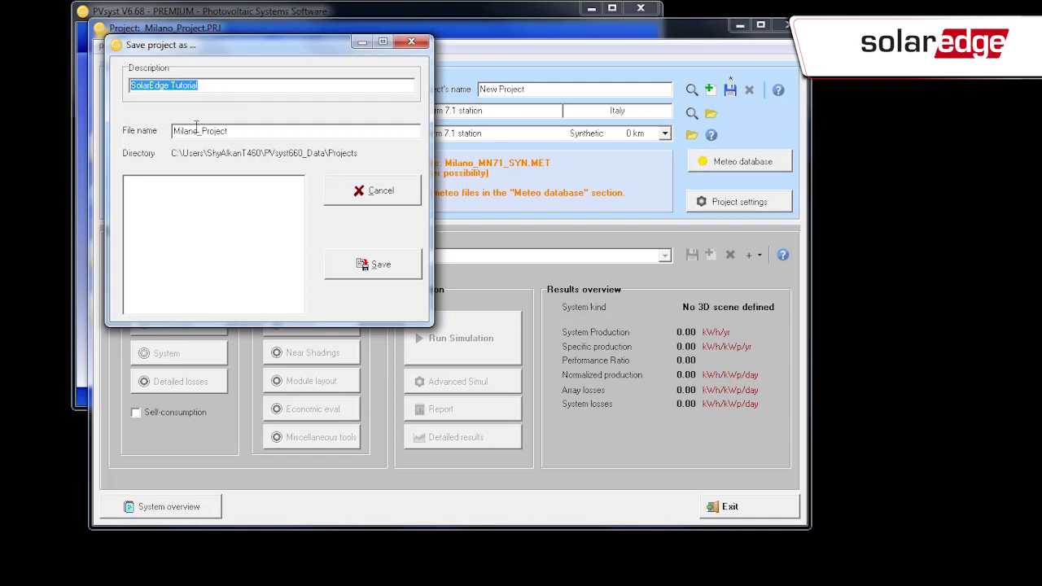
pyautogui.doubleClick(232, 131)
pyautogui.hotkey('ctrl', 'v')
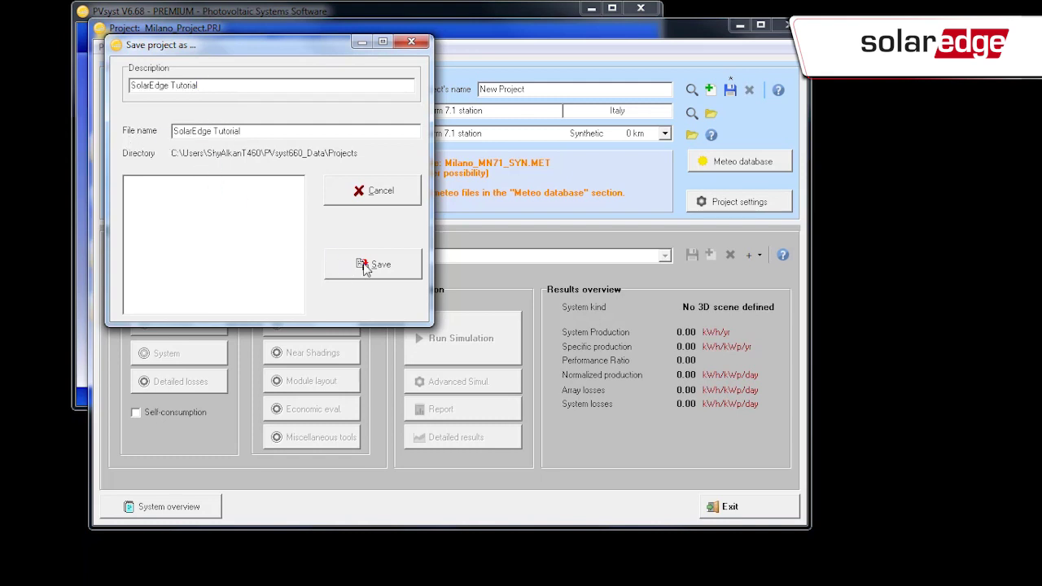
pyautogui.click(363, 265)
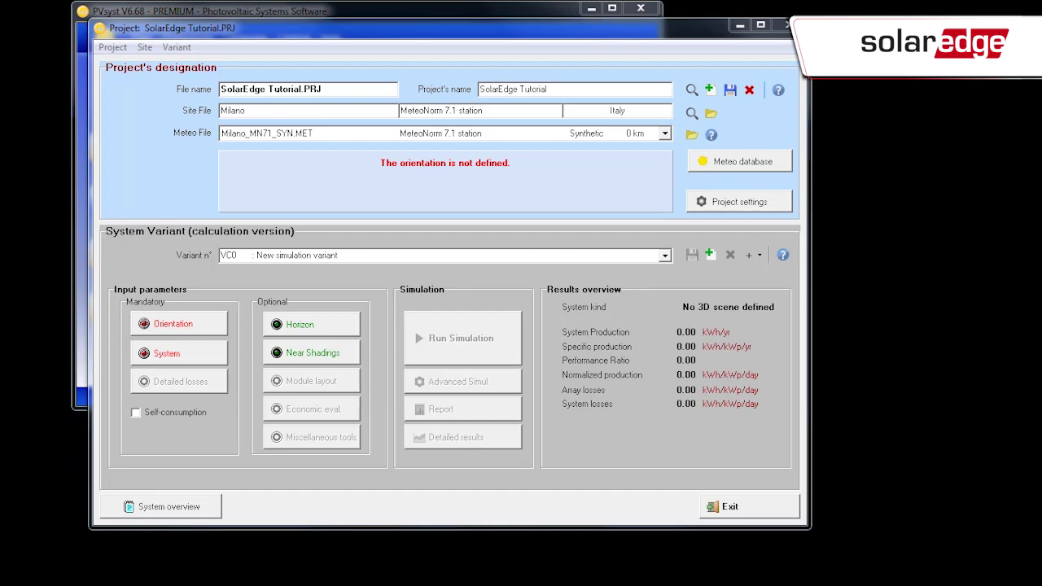
# Set the fixed tilted plane to 25° tilt at 0° azimuth and confirm the orientation.
pyautogui.click(173, 325)
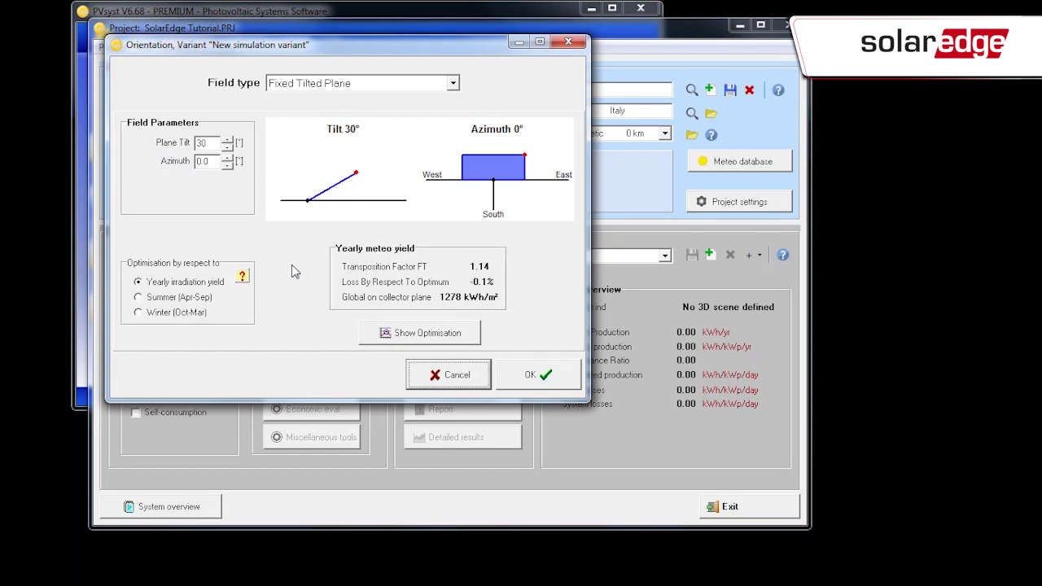
pyautogui.click(195, 138)
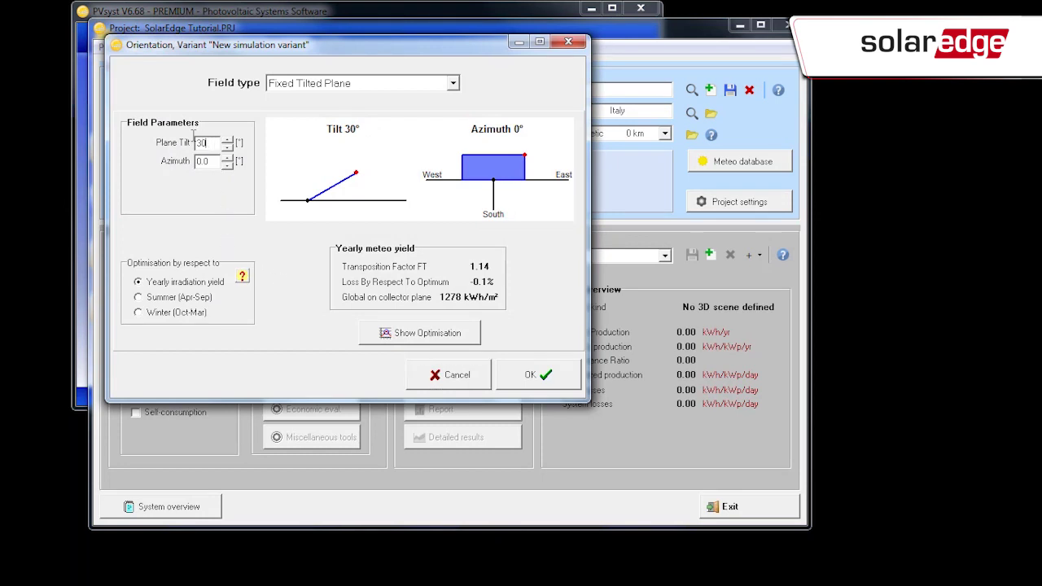
pyautogui.doubleClick(195, 142)
pyautogui.write('25')
pyautogui.press('Tab')
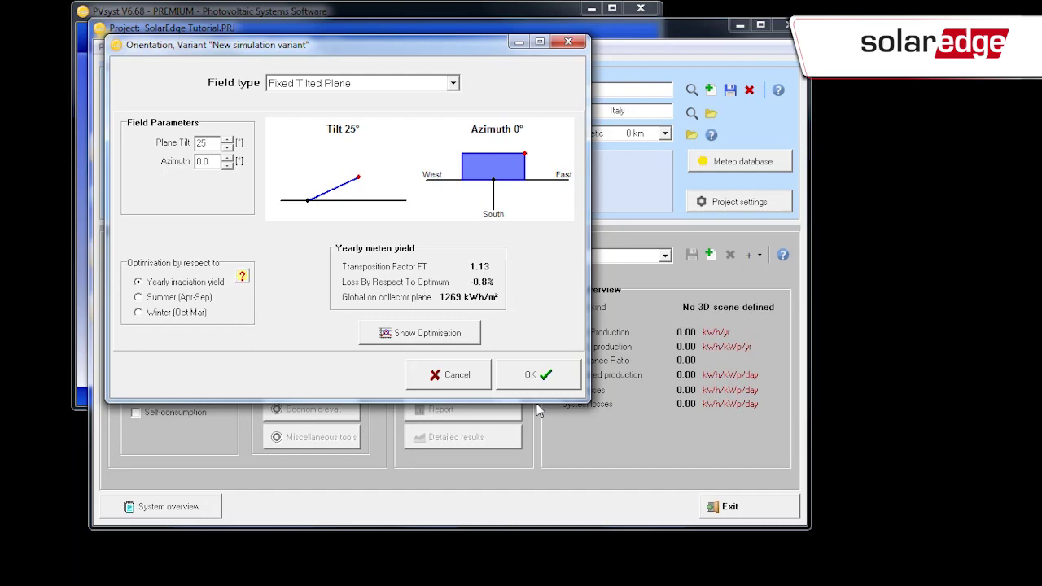
pyautogui.click(562, 383)
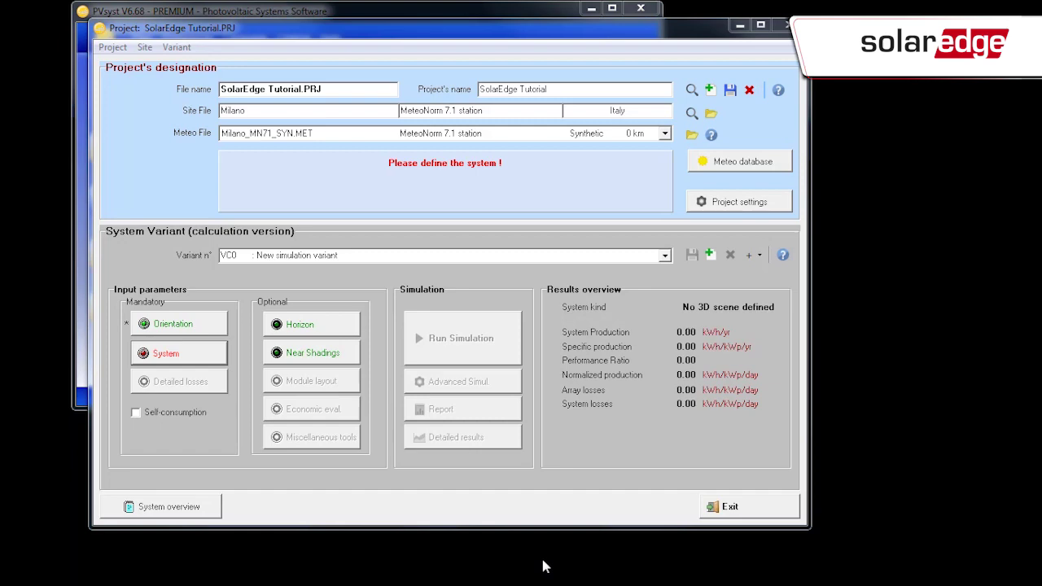
# In the grid system definition, choose the Jinkosolar 300 Wp JKM 300PP-72 module and enable Use Optimizer.
pyautogui.click(175, 358)
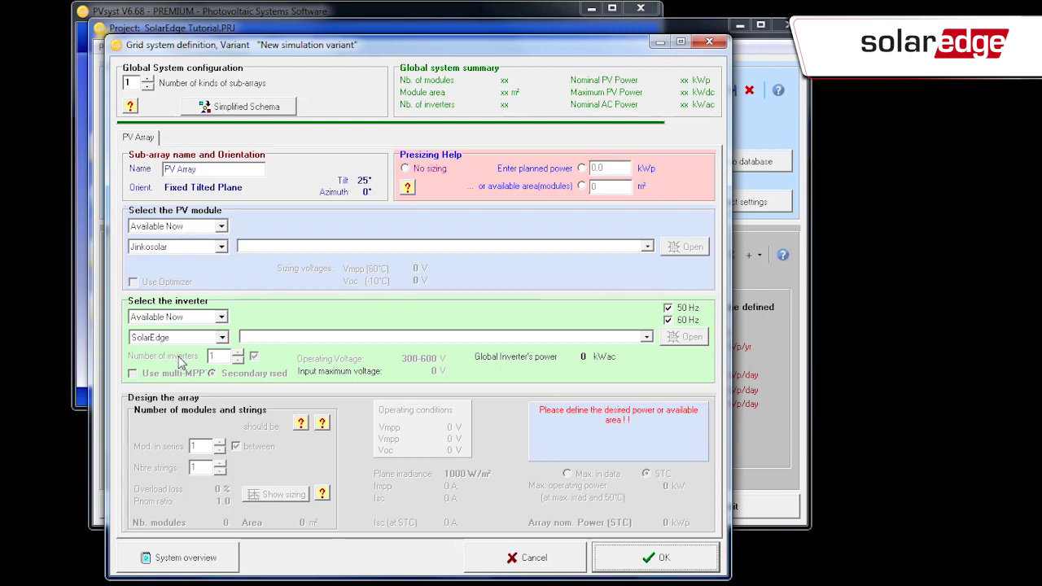
pyautogui.click(259, 247)
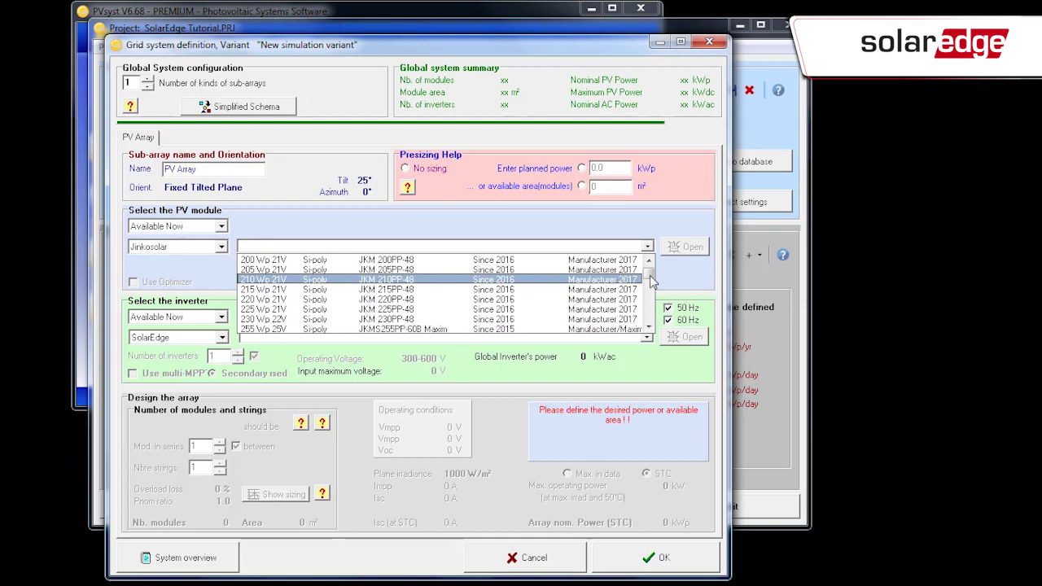
pyautogui.moveTo(647, 276); pyautogui.dragTo(656, 305)
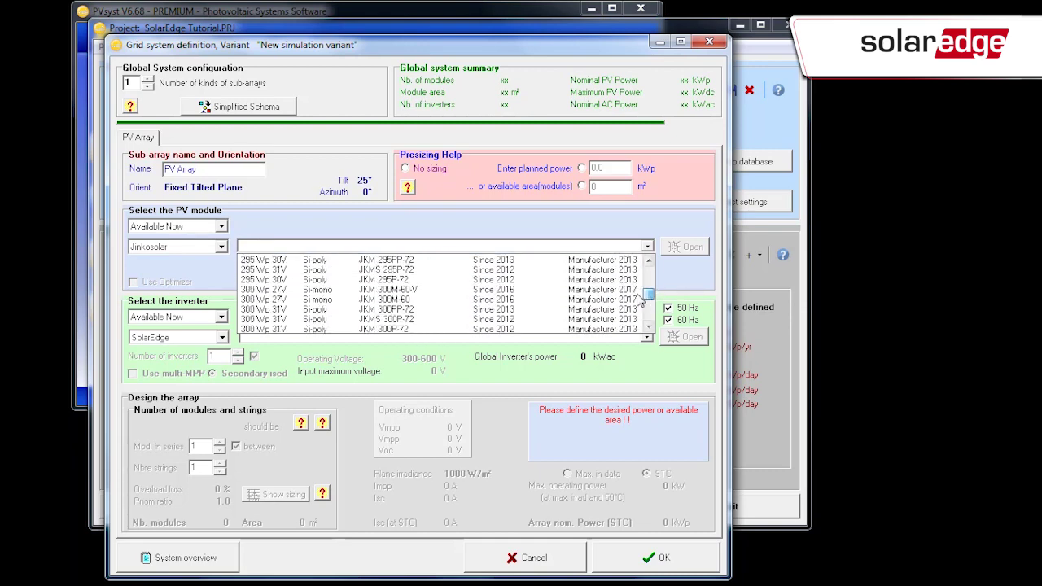
pyautogui.scroll(3, 602, 304)
pyautogui.scroll(-2, 602, 305)
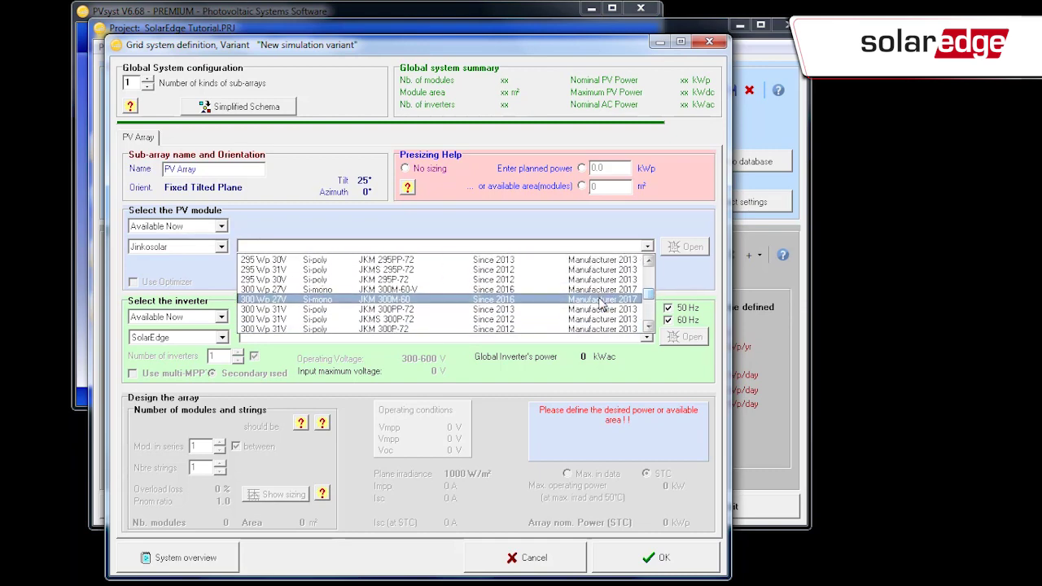
pyautogui.click(527, 281)
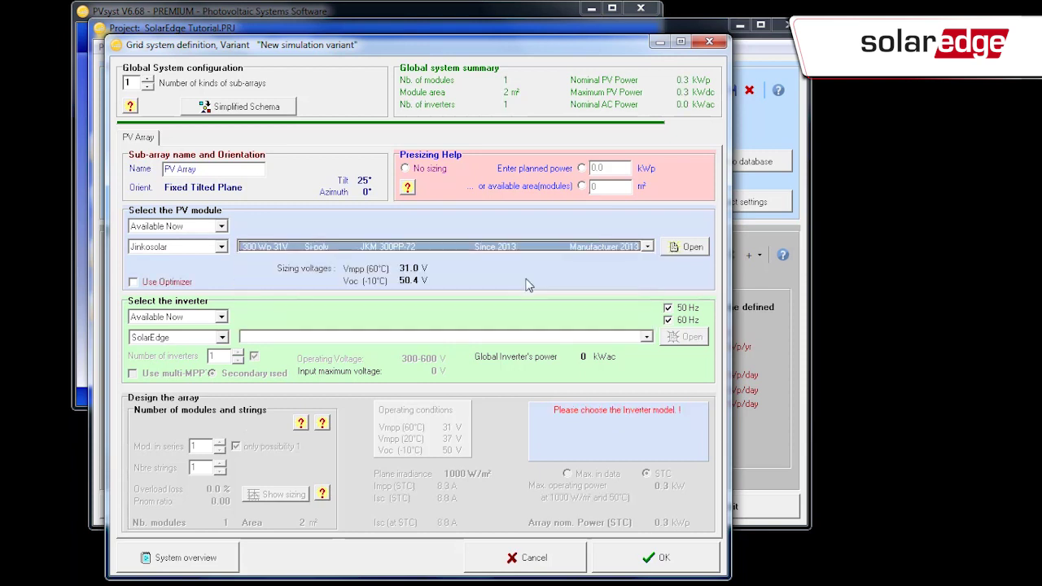
pyautogui.click(133, 283)
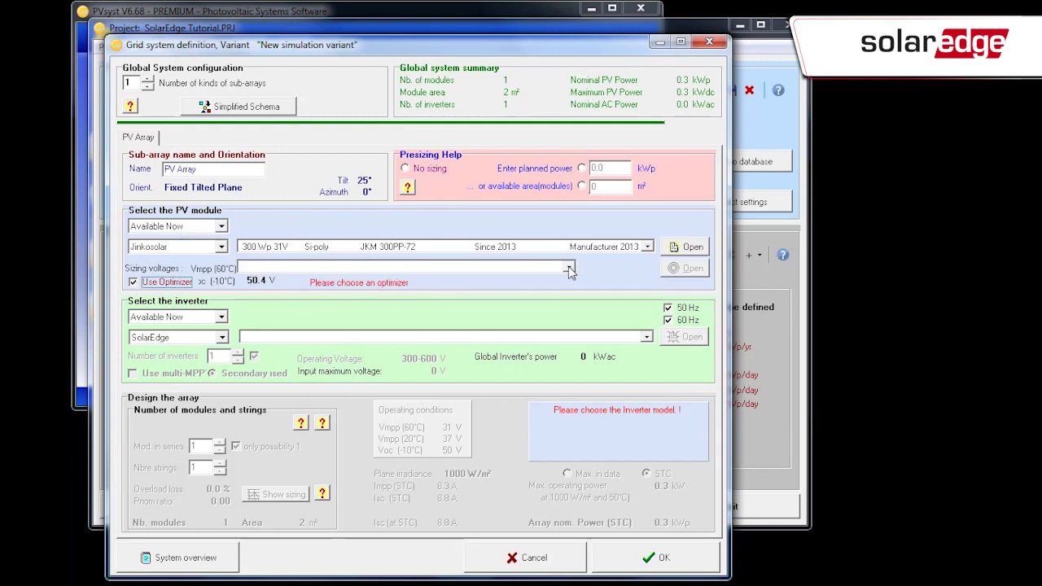
# Select the SolarEdge P370 power optimizer for the modules.
pyautogui.click(568, 268)
pyautogui.scroll(-2, 553, 296)
pyautogui.scroll(-1, 553, 295)
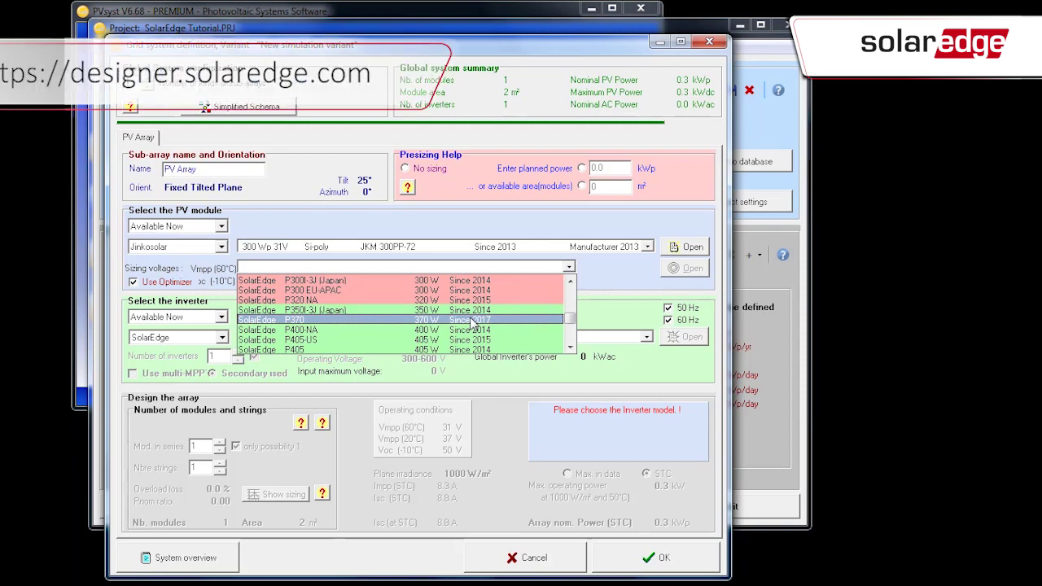
pyautogui.click(471, 321)
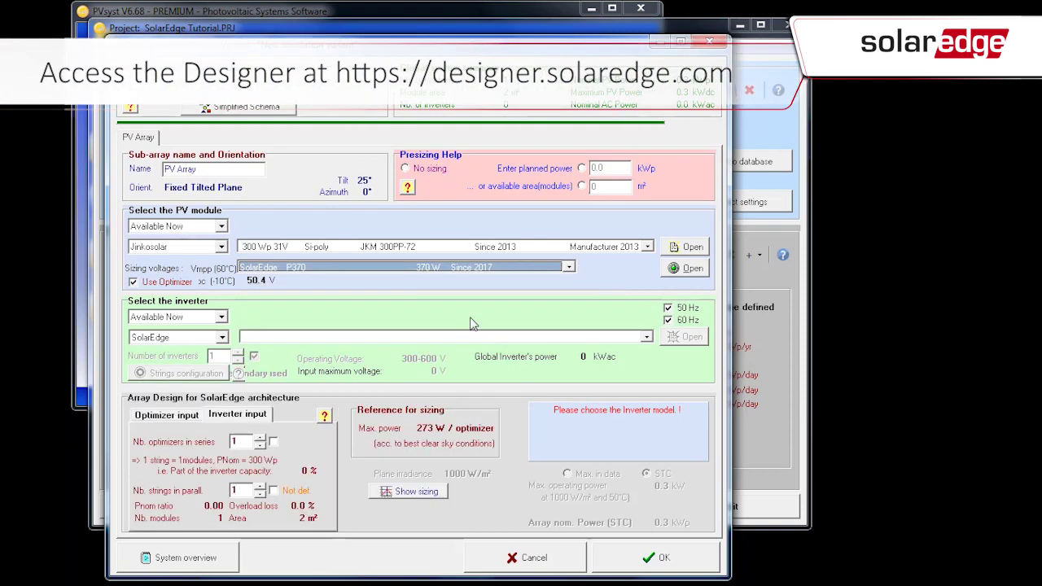
# Select the SolarEdge 6.0 kW SE6000H inverter.
pyautogui.click(248, 340)
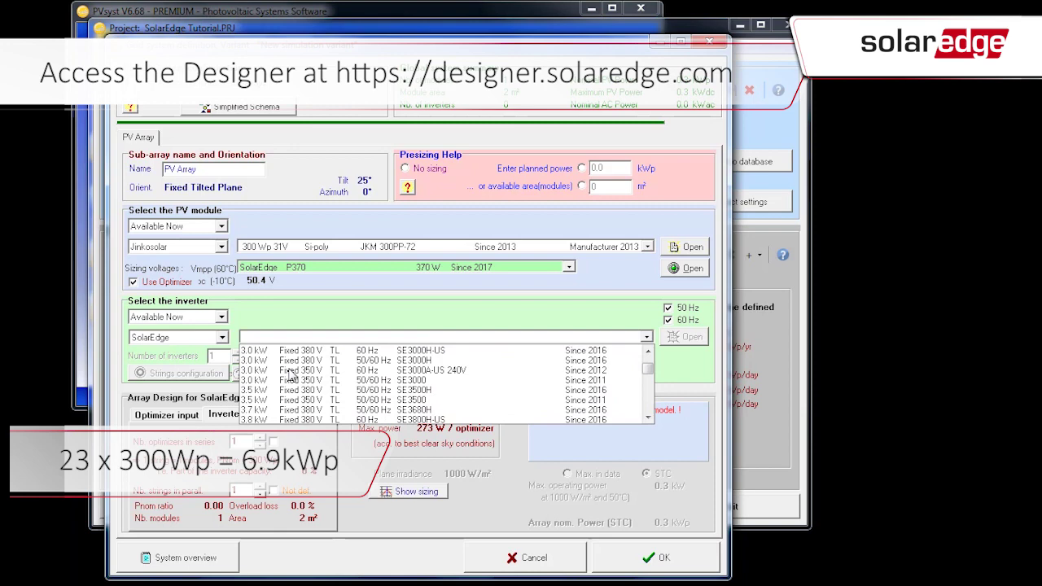
pyautogui.scroll(-5, 291, 372)
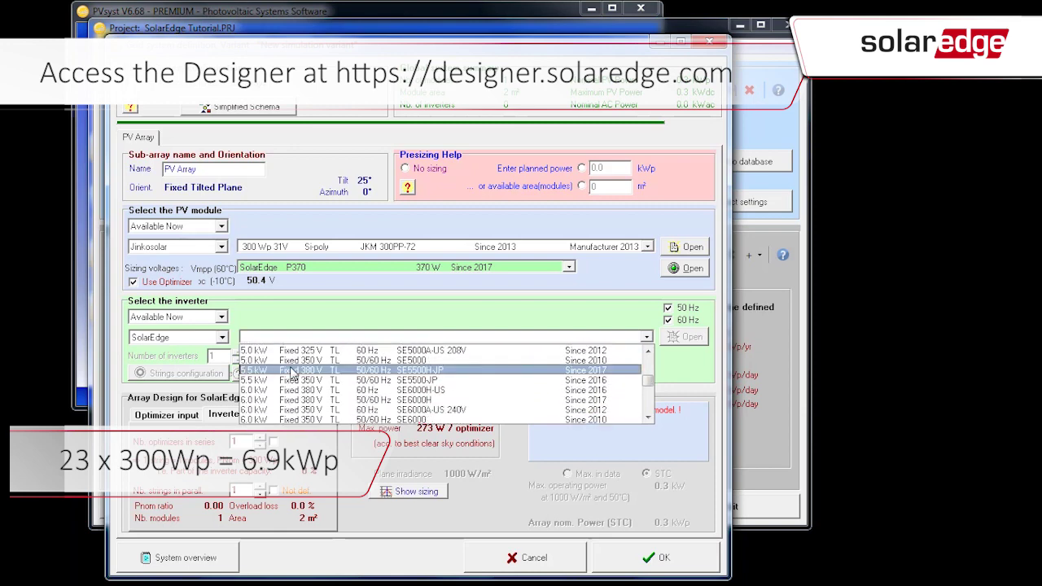
pyautogui.scroll(-1, 291, 373)
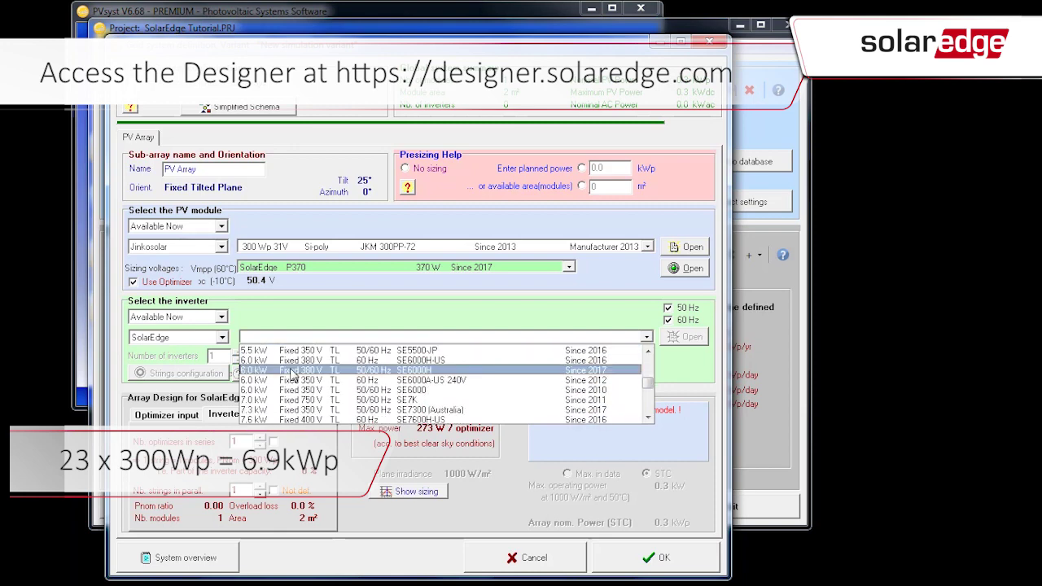
pyautogui.click(292, 371)
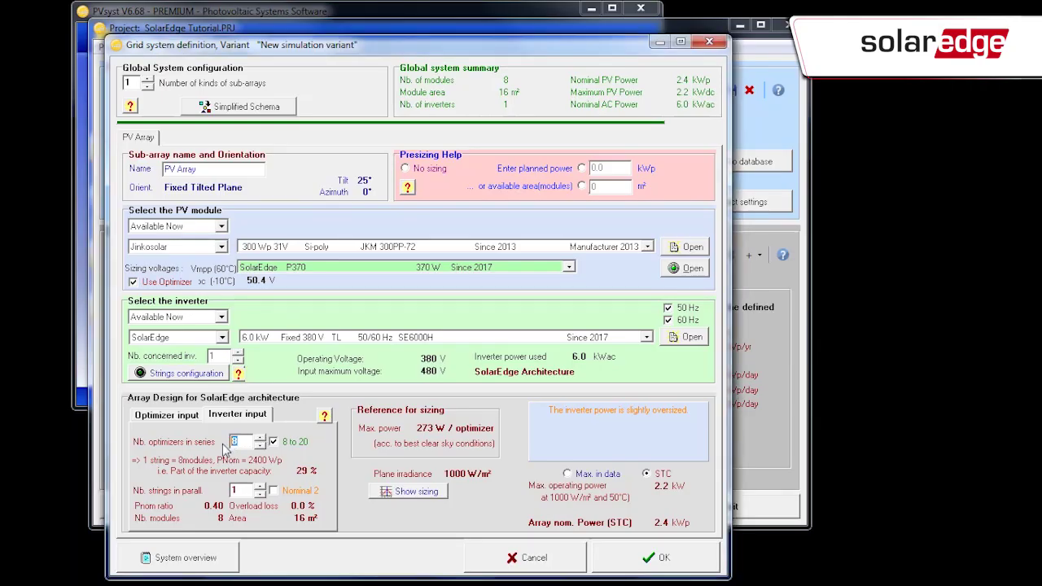
# Set 12 optimizers in series and add a second sub-array of 11 optimizers, totalling 23 modules (6.9 kWp).
pyautogui.write('2')
pyautogui.click(272, 442)
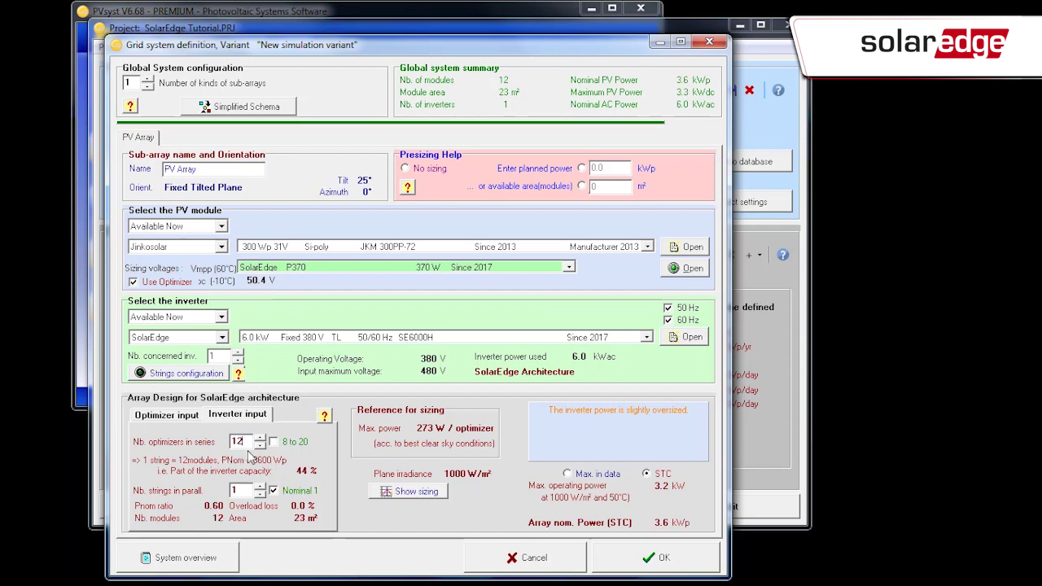
pyautogui.click(148, 79)
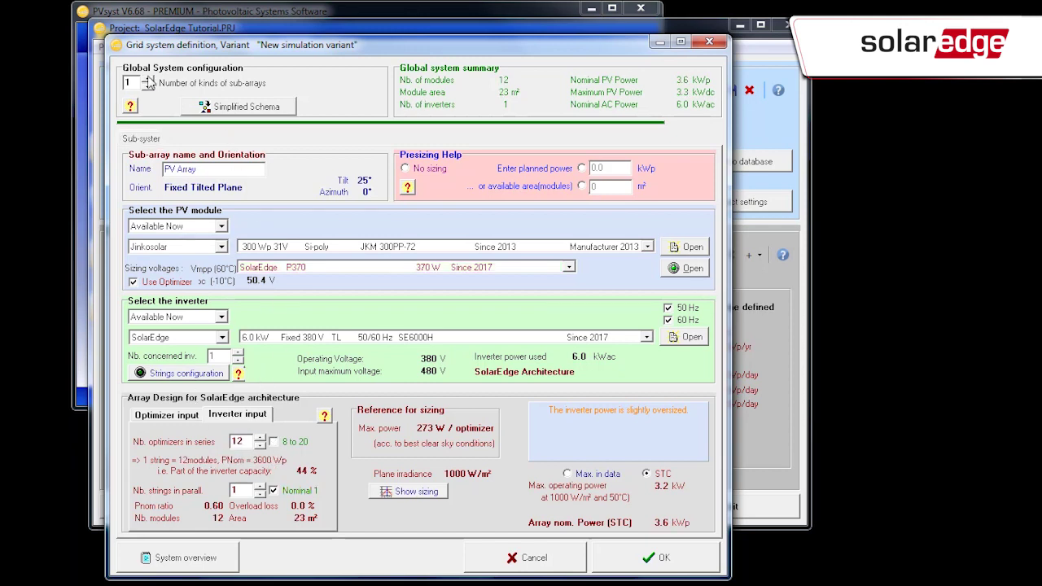
pyautogui.click(260, 445)
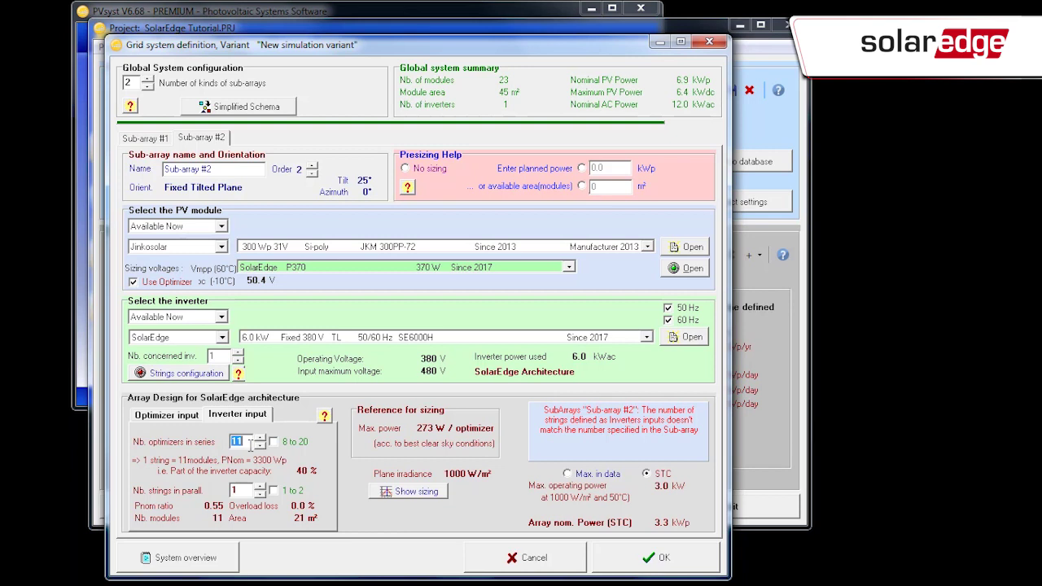
pyautogui.click(951, 386)
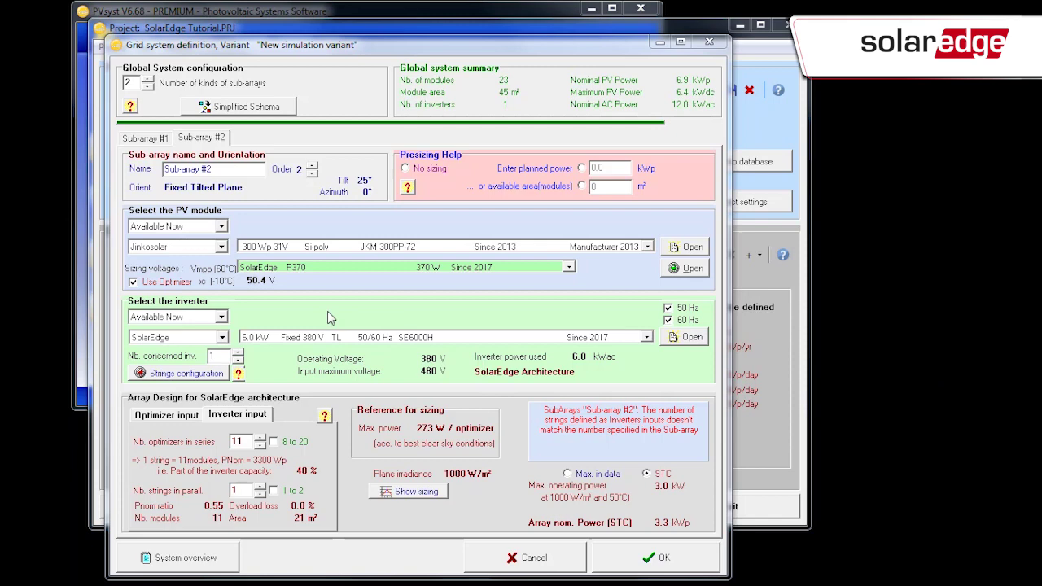
pyautogui.click(172, 376)
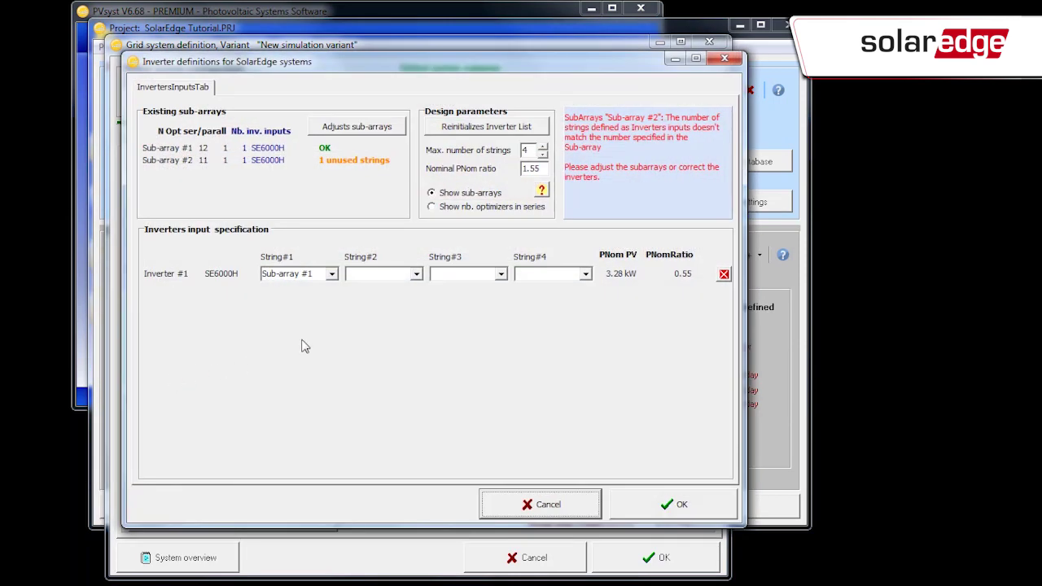
# Limit the SE6000H to 2 strings, reinitialize the inverter list, and accept the definitions (PNom PV 6.29 kW).
pyautogui.doubleClick(525, 152)
pyautogui.write('2')
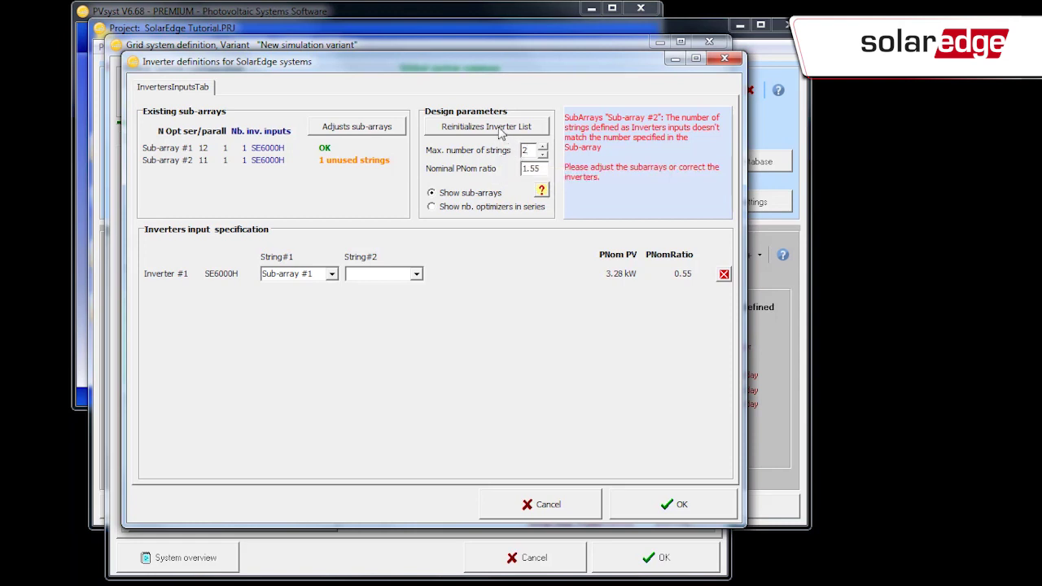
pyautogui.click(502, 129)
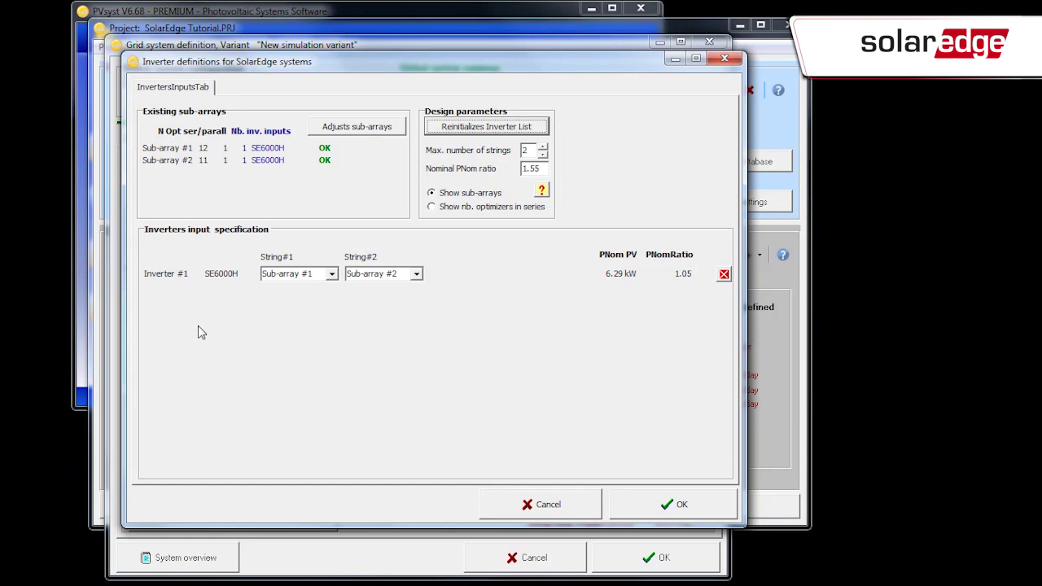
pyautogui.click(647, 505)
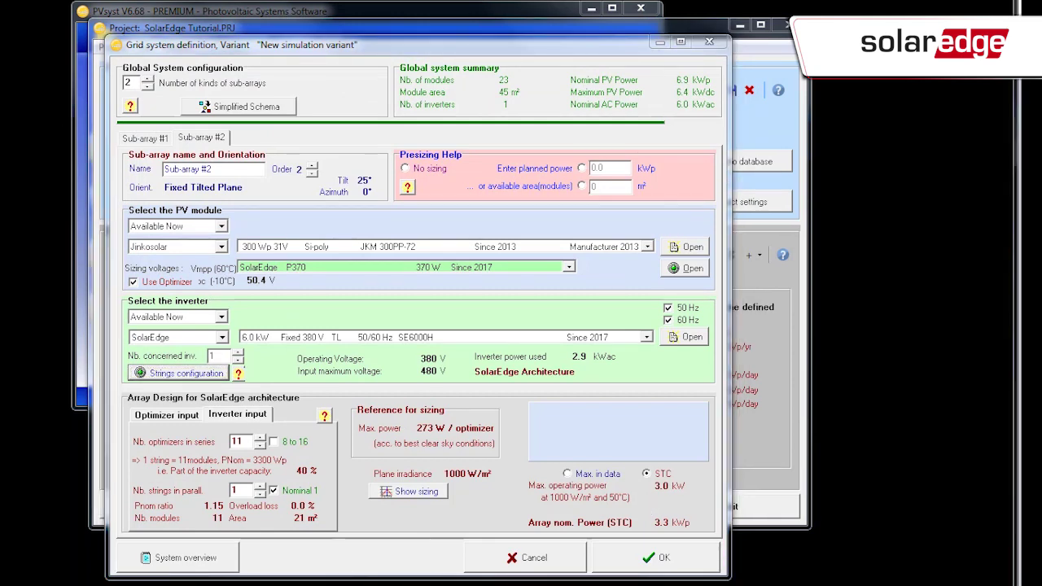
# Close the system definition and save the VC0 variant with the description 'Residential System'.
pyautogui.click(658, 558)
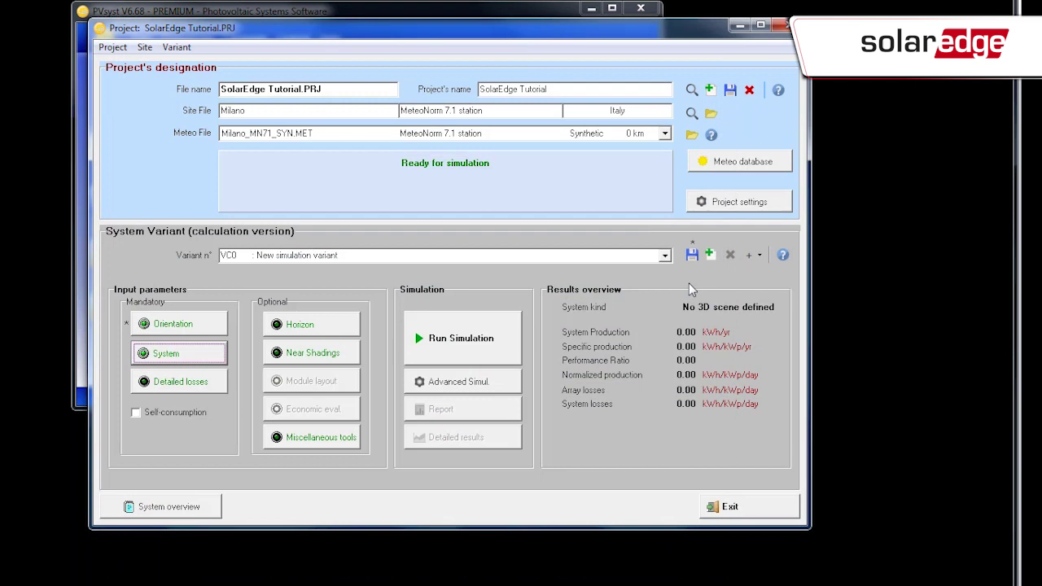
pyautogui.click(691, 255)
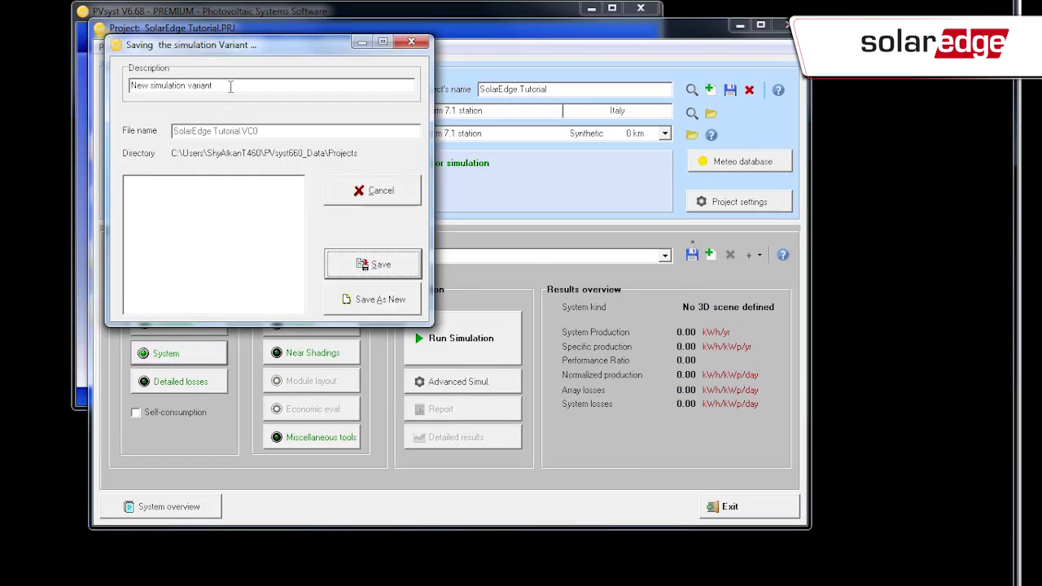
pyautogui.moveTo(232, 86); pyautogui.dragTo(118, 98)
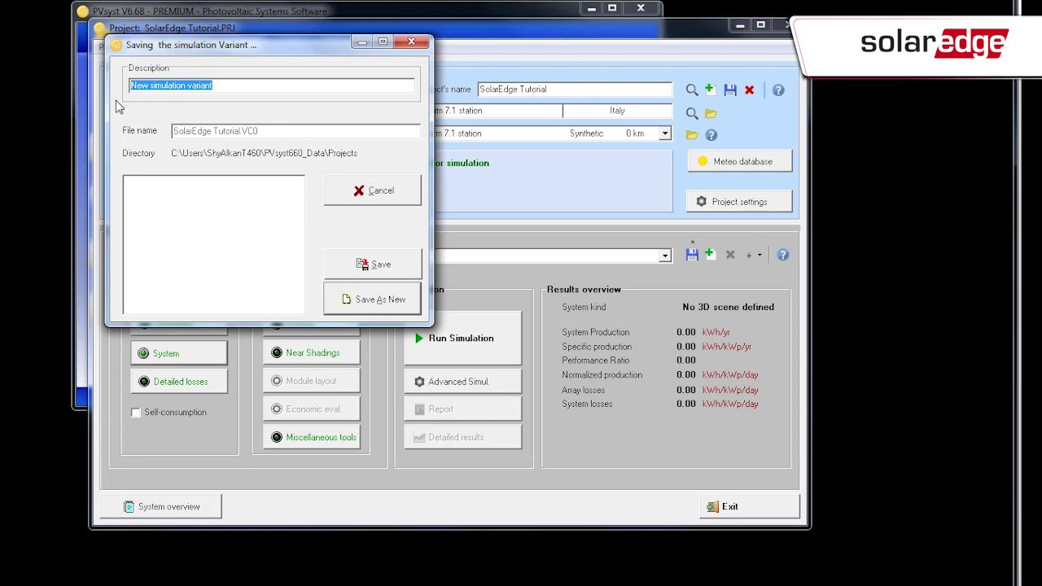
pyautogui.write('Residen')
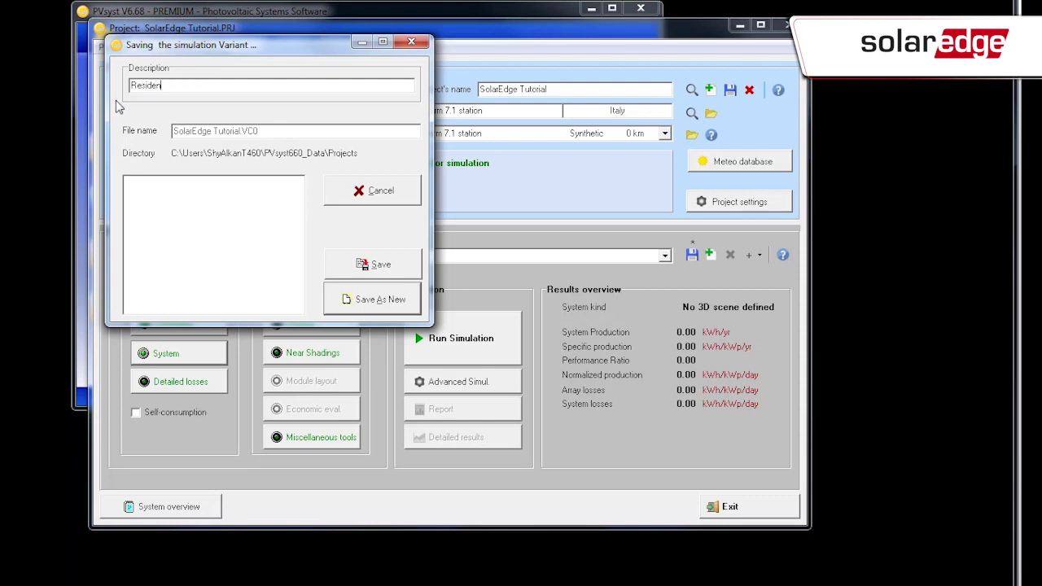
pyautogui.write('tial System')
pyautogui.click(379, 265)
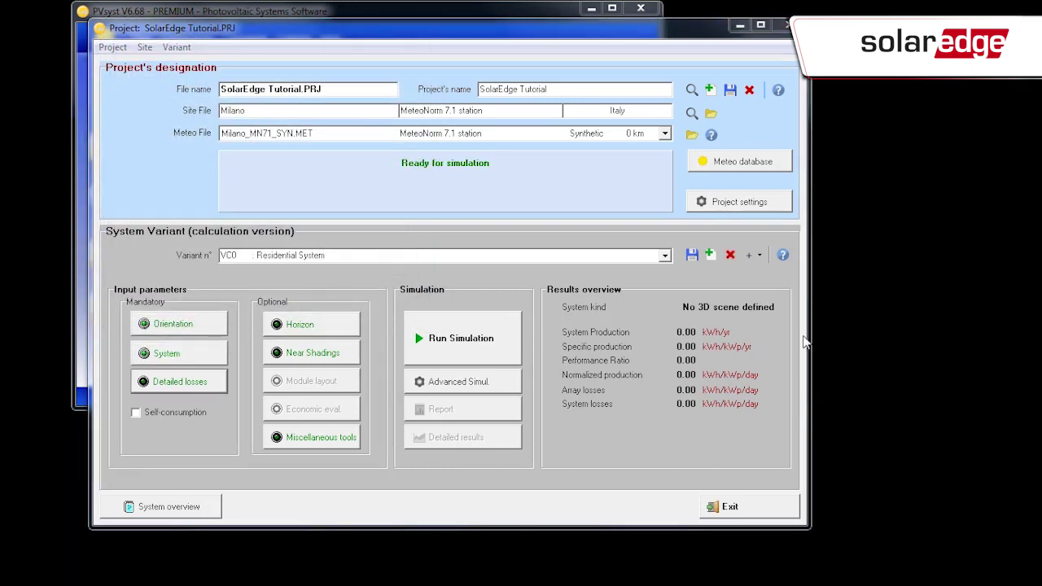
# Review the Module quality - LID - Mismatch losses (-0.8% efficiency loss, 0% mismatch) and accept them.
pyautogui.click(188, 383)
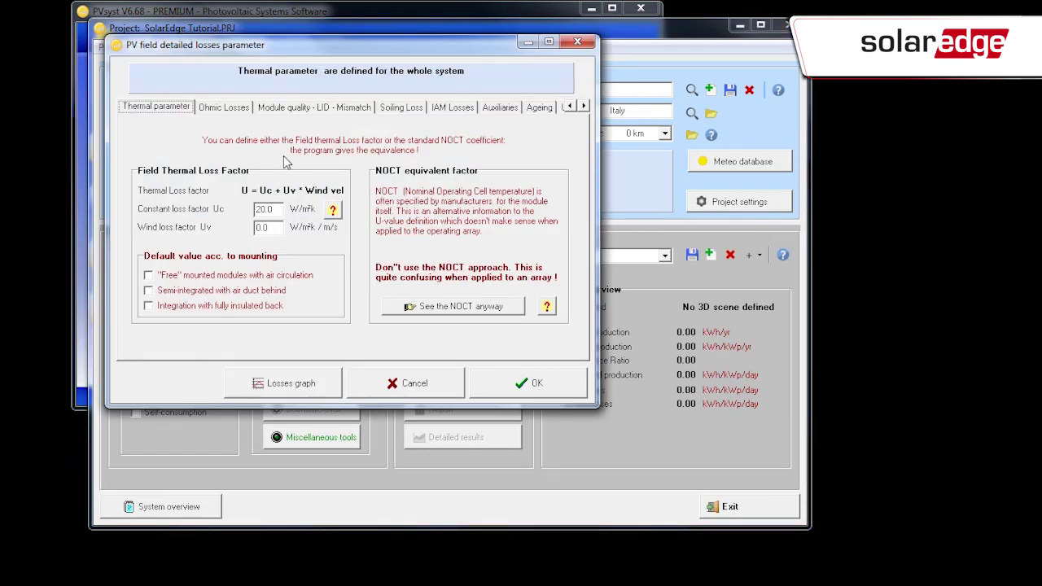
pyautogui.click(315, 109)
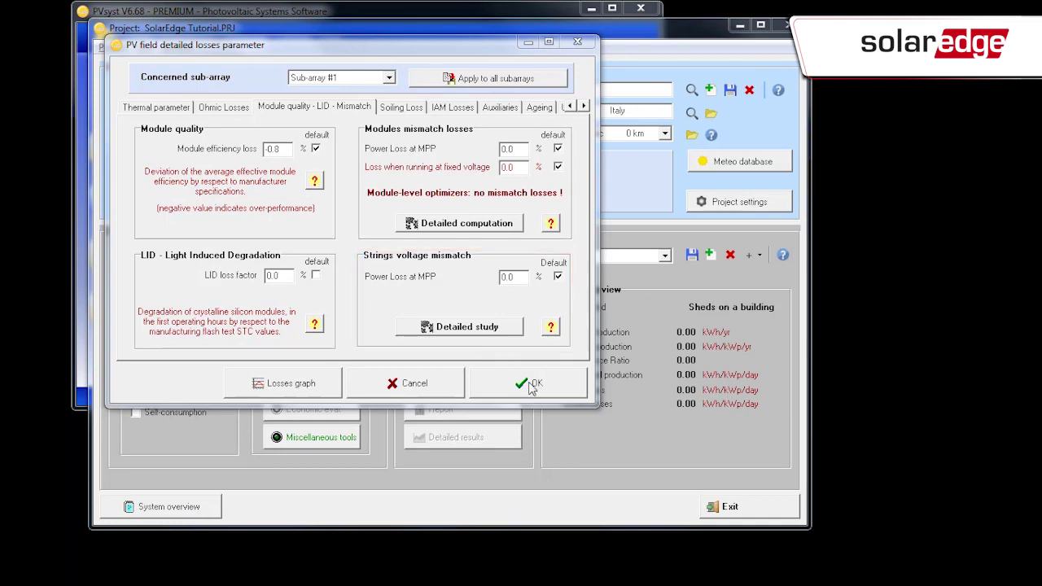
pyautogui.click(530, 384)
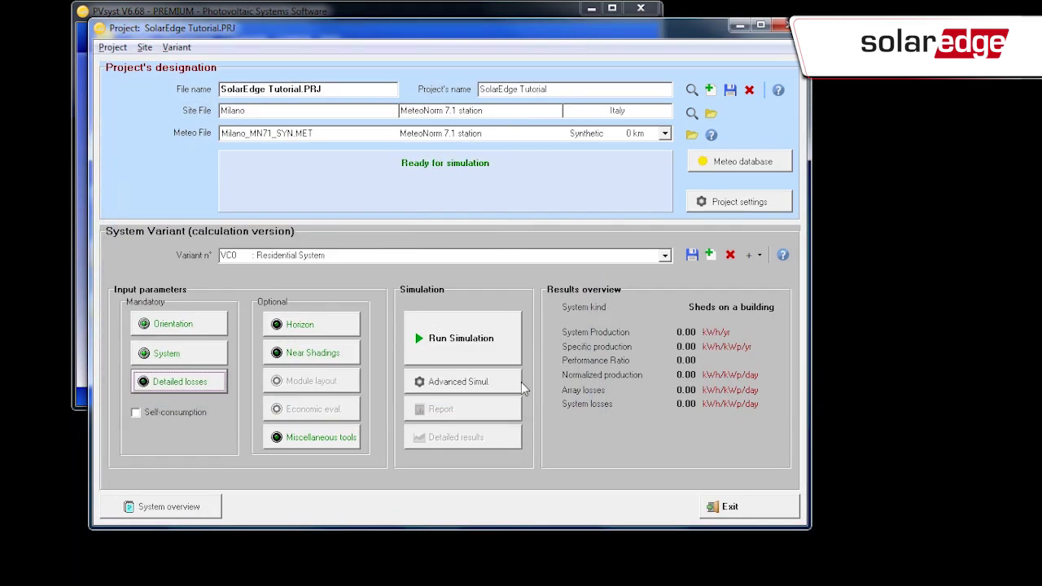
# Open the near-shadings 3D scene and view the house, chimney and two PV tables from perspective and top views.
pyautogui.click(315, 360)
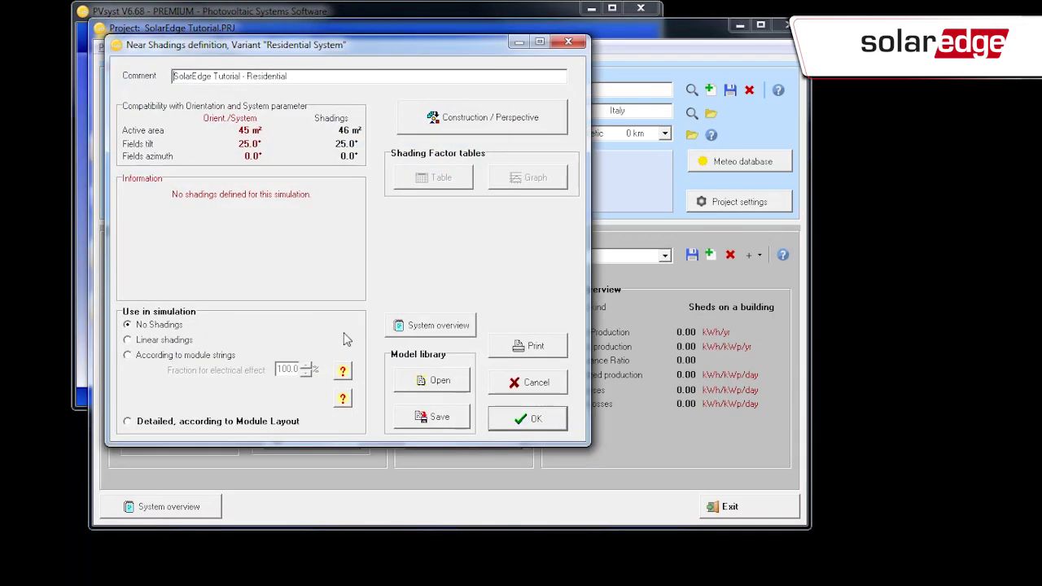
pyautogui.click(499, 123)
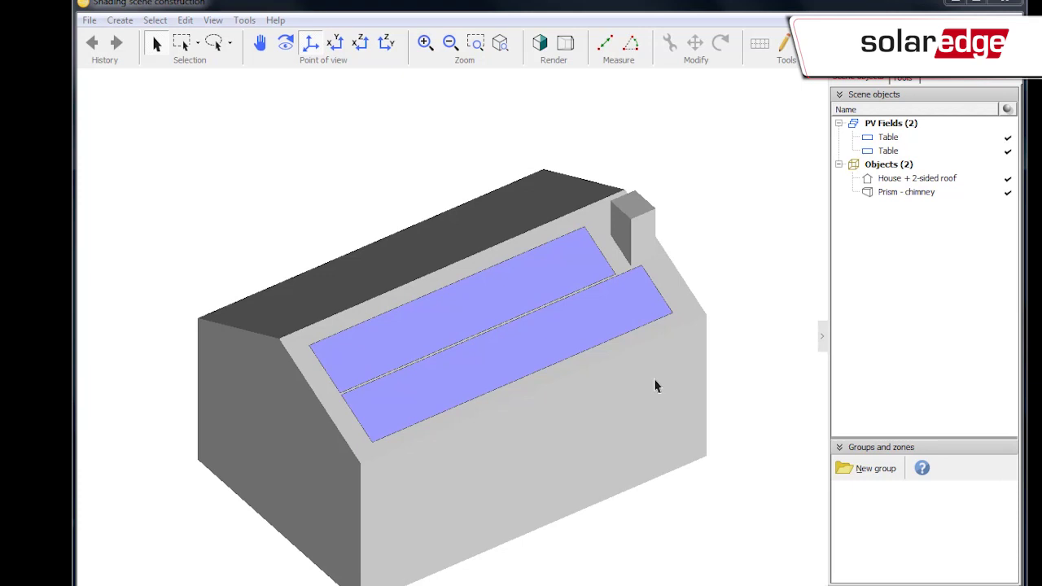
pyautogui.moveTo(661, 350)
pyautogui.mouseDown()
pyautogui.moveTo(645, 375)
pyautogui.moveTo(587, 391)
pyautogui.mouseUp()
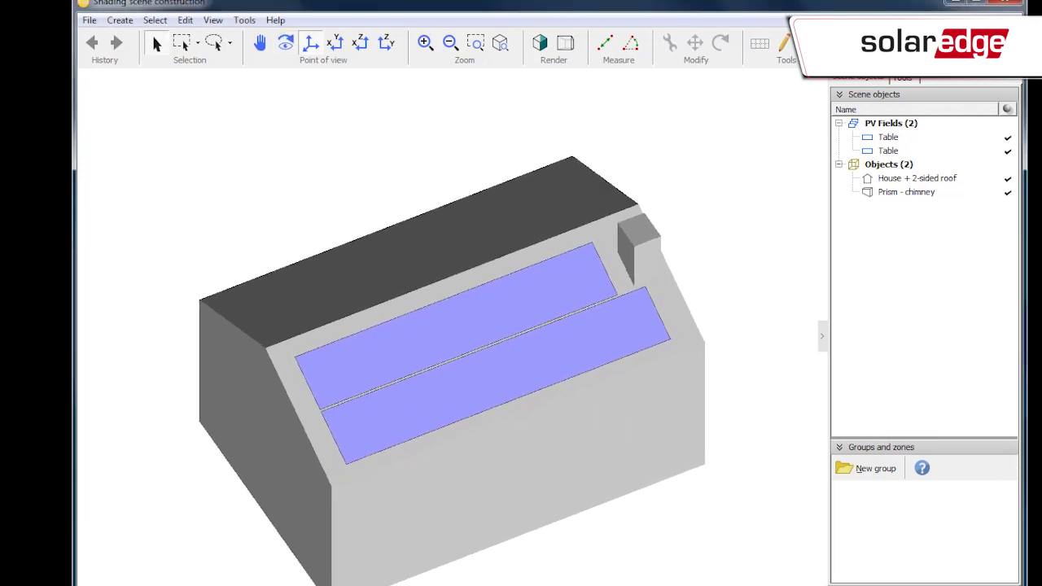
pyautogui.click(335, 42)
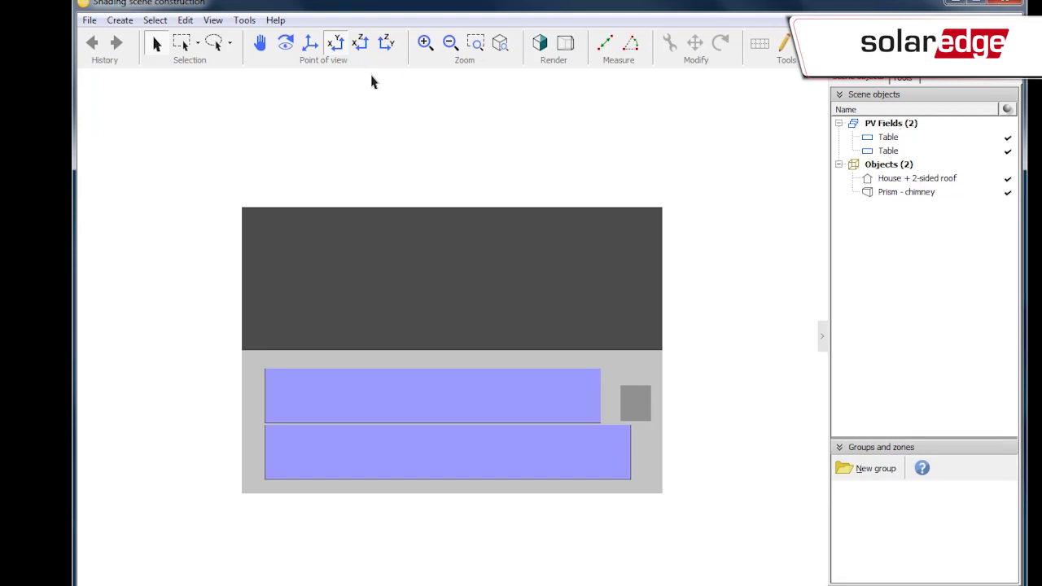
pyautogui.moveTo(197, 472); pyautogui.dragTo(339, 291)
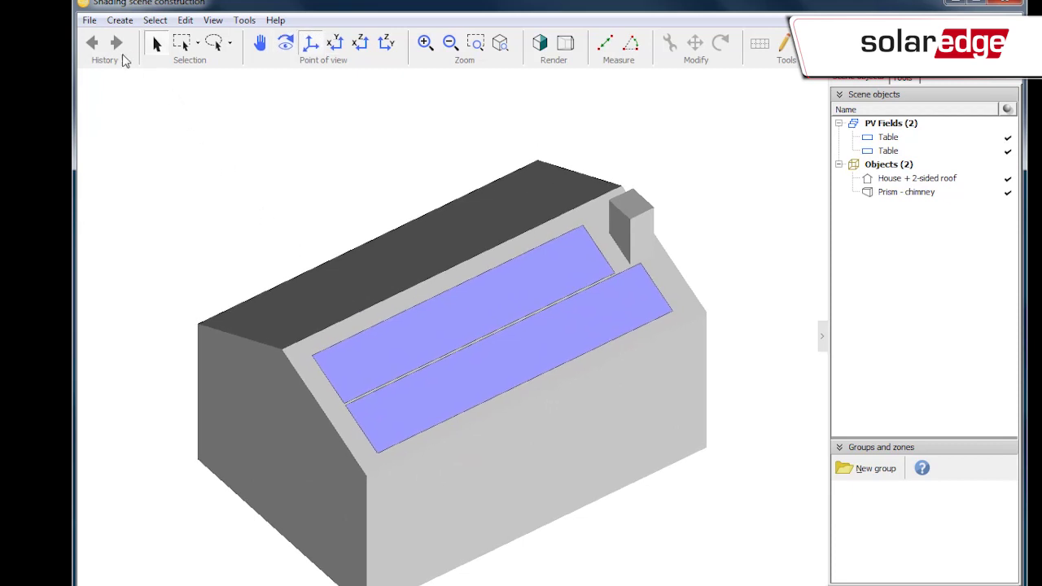
pyautogui.click(89, 20)
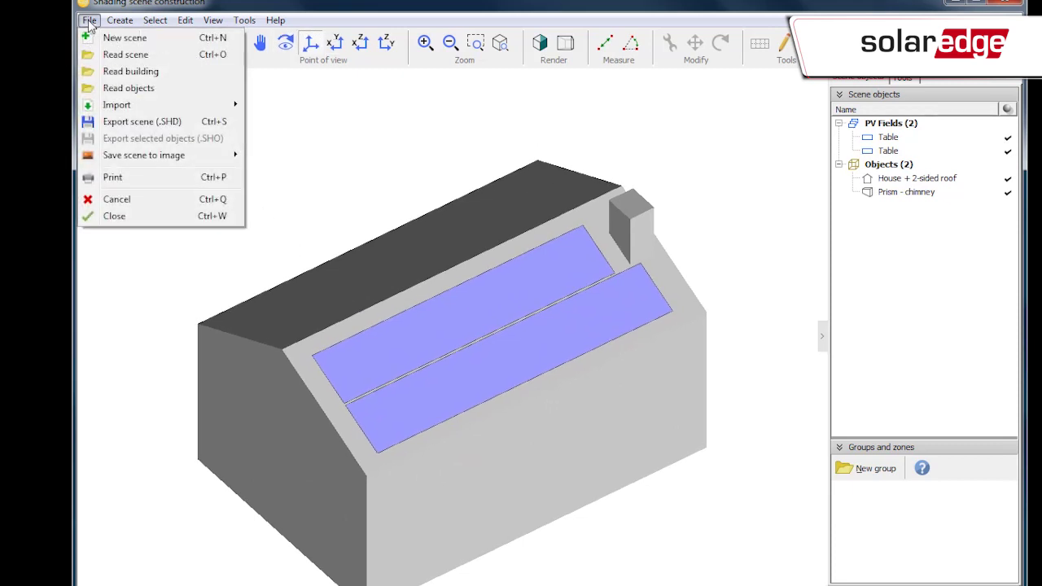
# Apply linear near shadings with their factor table (diffuse 0.012, albedo 0.005) and save the Residential System variant.
pyautogui.click(114, 216)
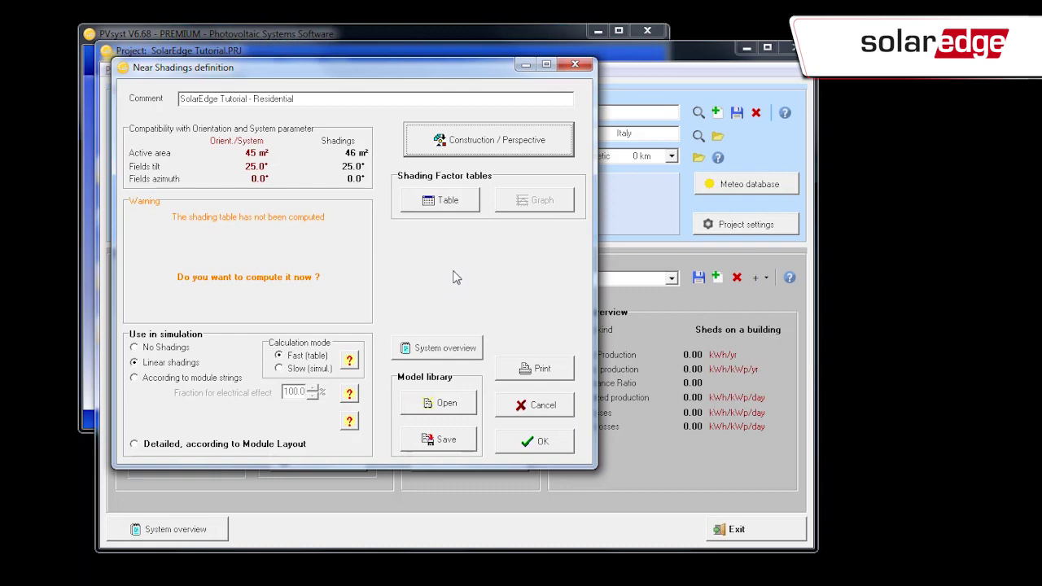
pyautogui.click(446, 201)
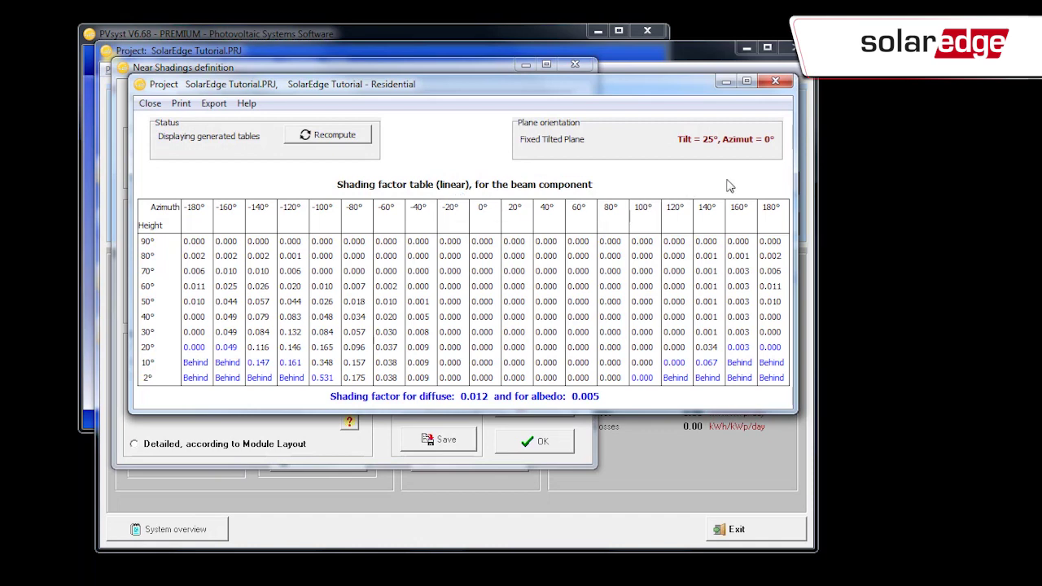
pyautogui.click(776, 82)
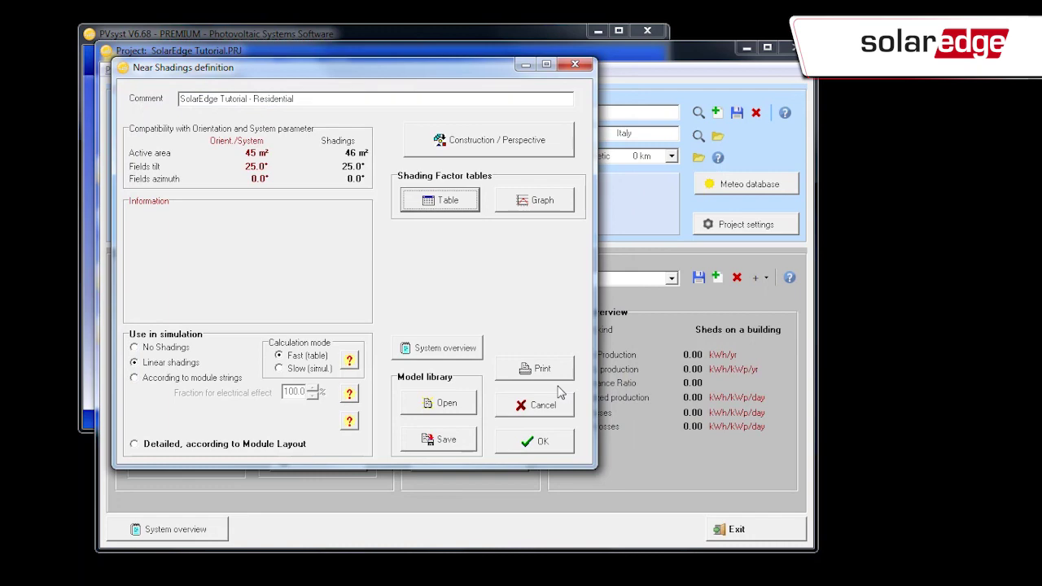
pyautogui.click(537, 443)
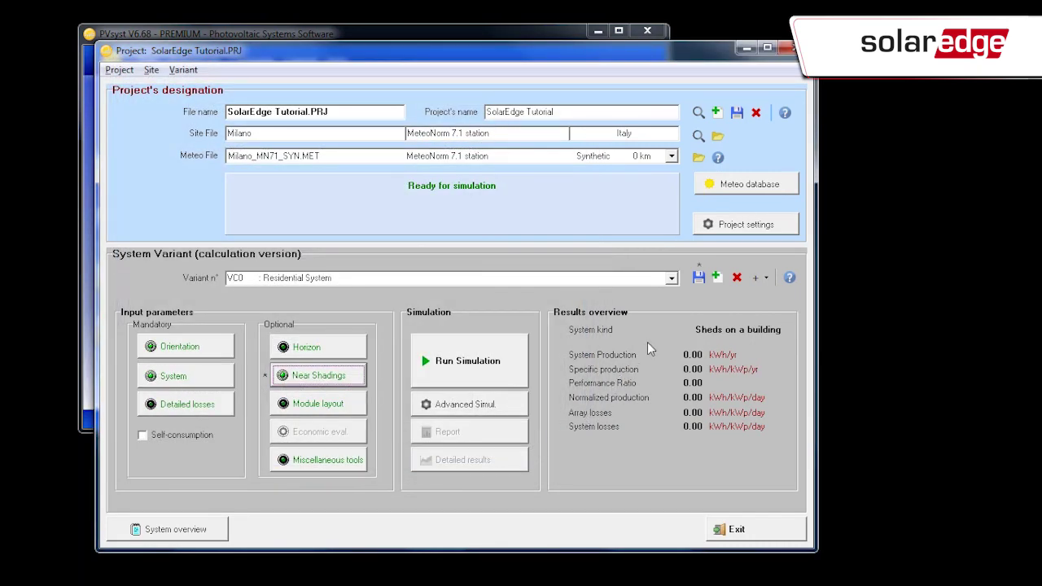
pyautogui.click(698, 277)
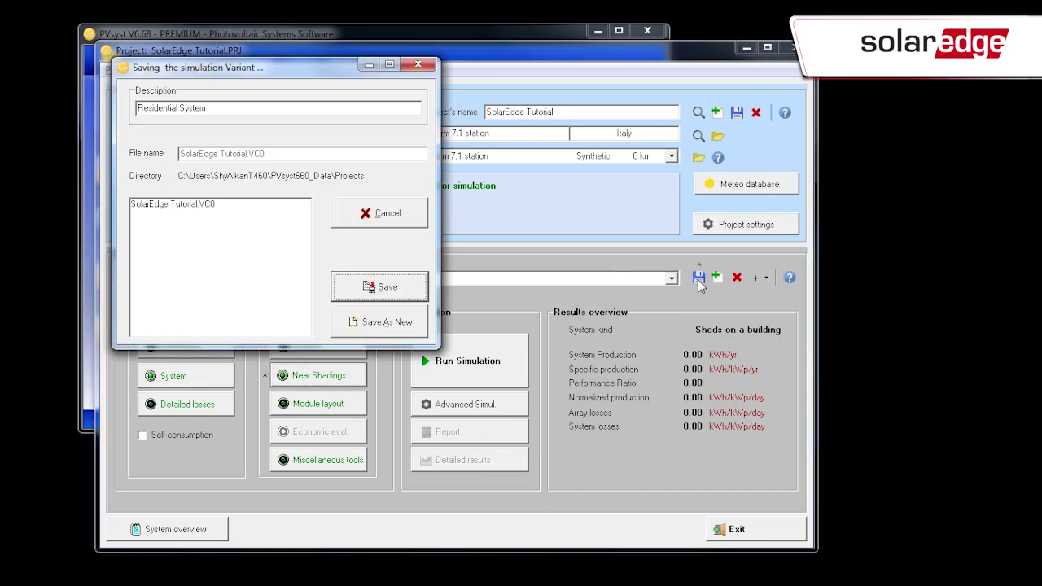
pyautogui.click(387, 288)
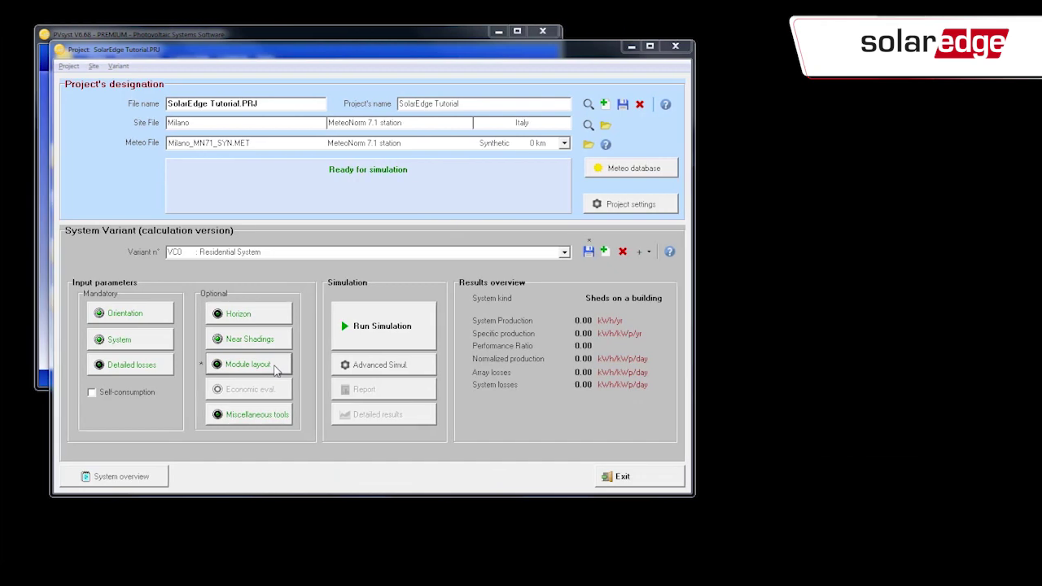
# Fill both PV tables with all 23 modules in portrait orientation across all subfields.
pyautogui.click(274, 368)
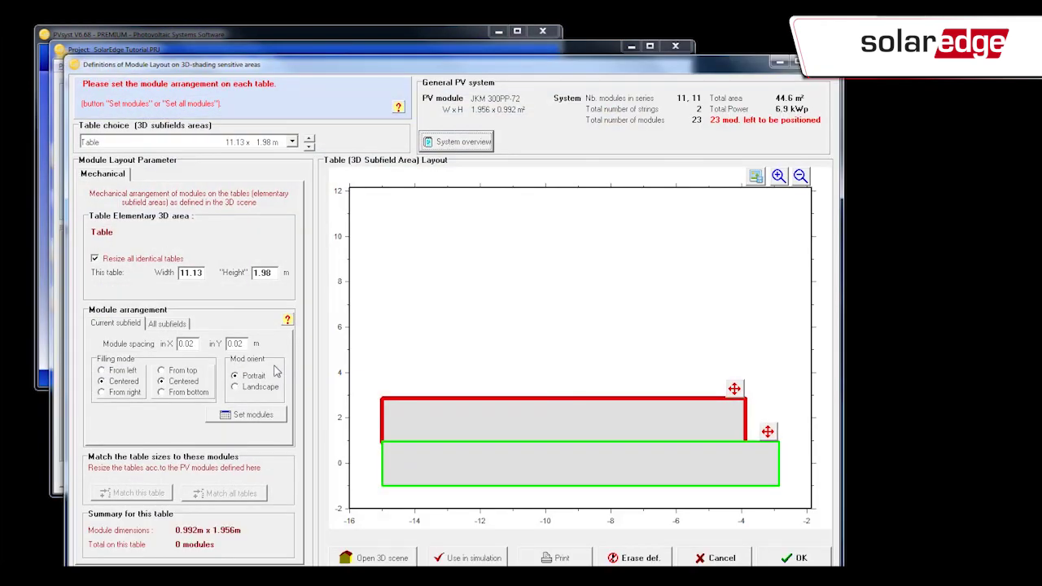
pyautogui.click(161, 324)
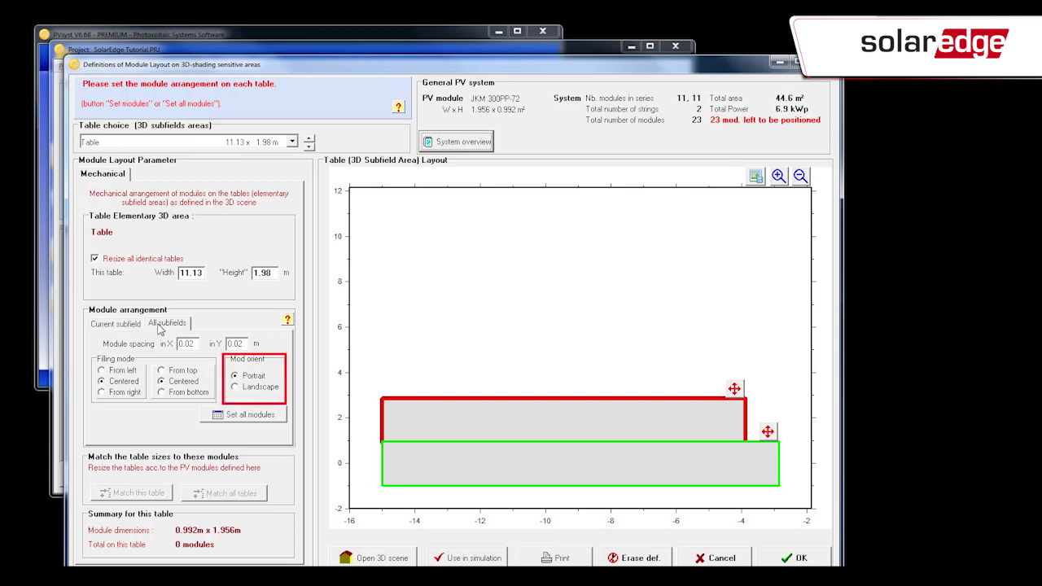
pyautogui.click(250, 415)
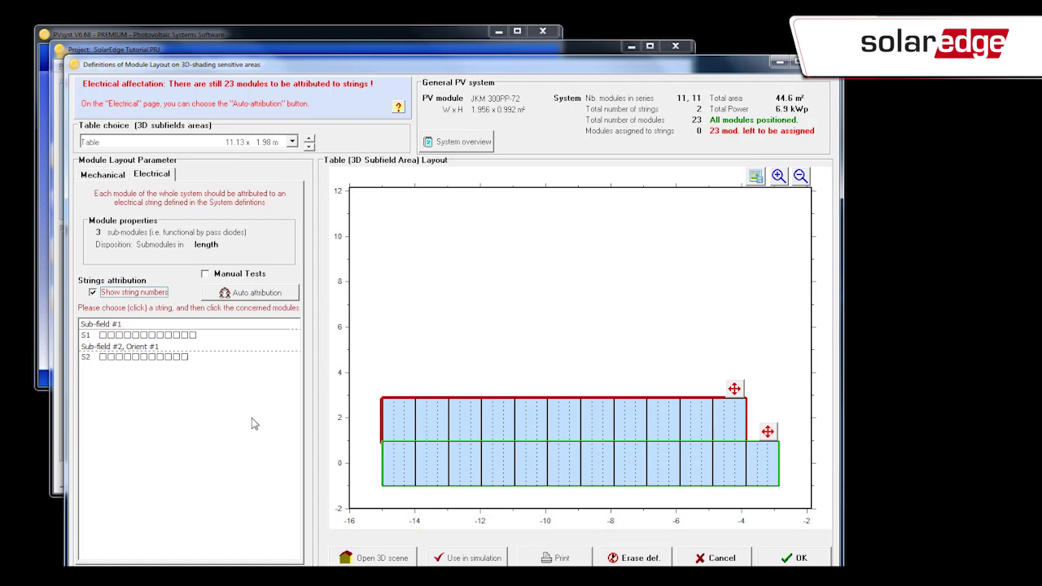
# Auto-attribute all 23 modules to strings S#1 and S#2 and enable the layout for simulation.
pyautogui.click(253, 295)
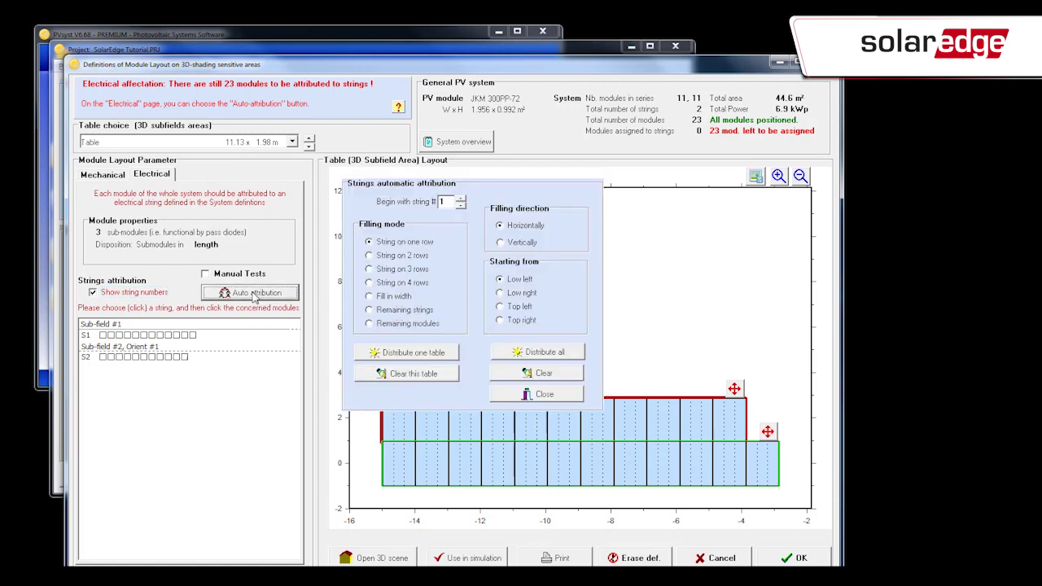
pyautogui.click(461, 198)
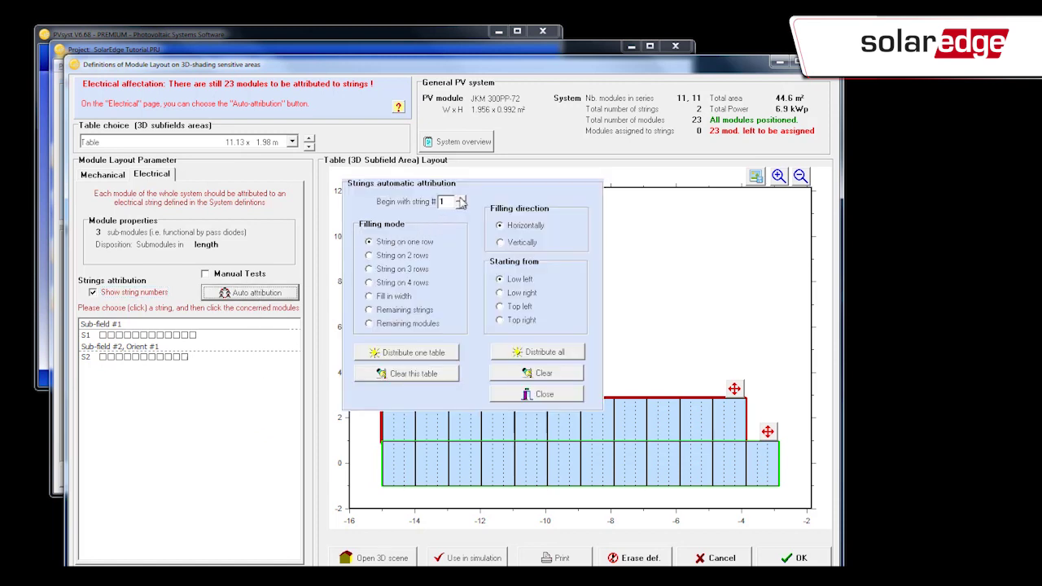
pyautogui.click(516, 353)
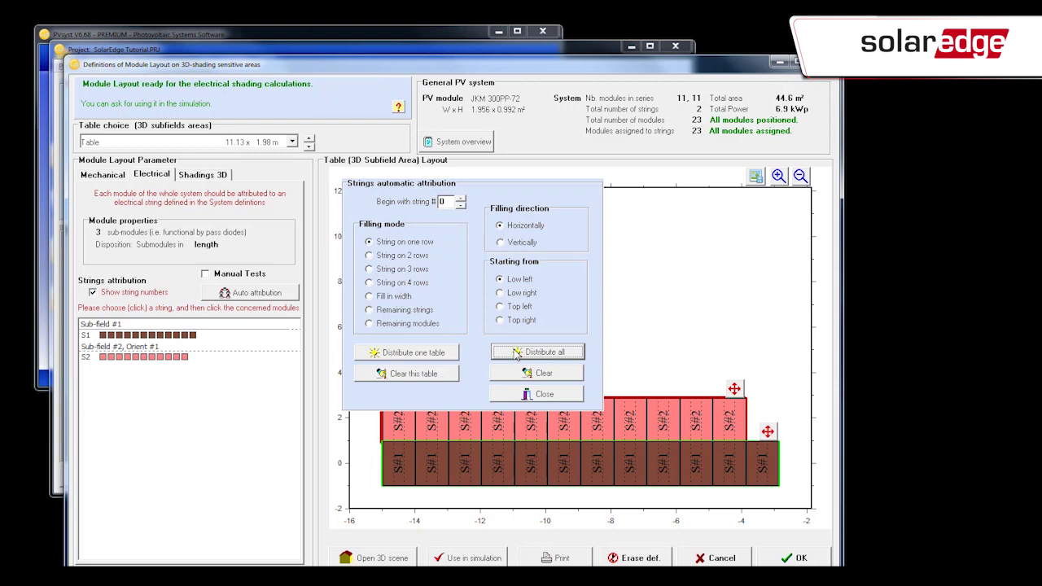
pyautogui.click(512, 397)
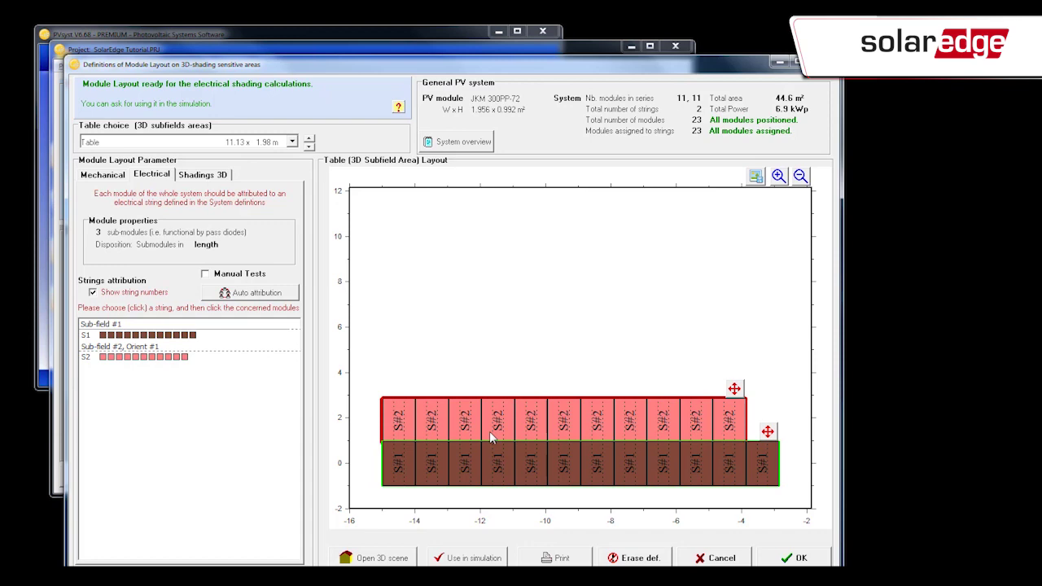
pyautogui.click(479, 554)
pyautogui.click(786, 558)
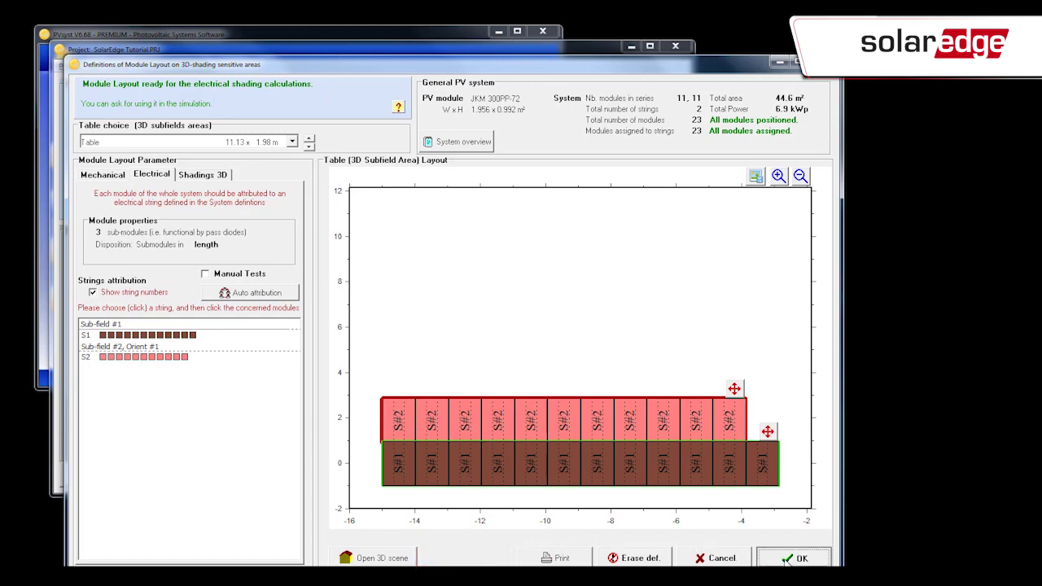